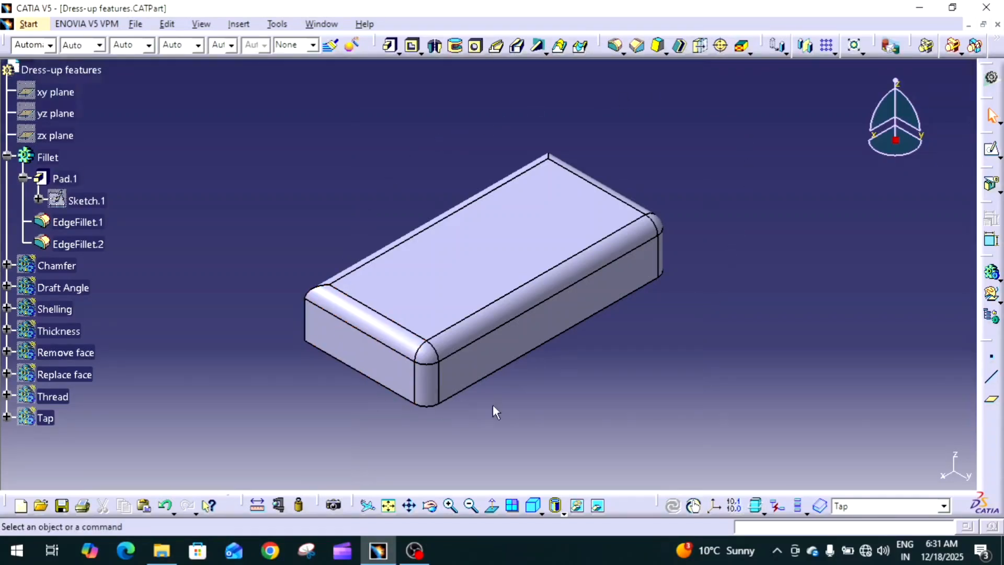
Centre the specification tree on Pad.1 of the Fillet body
middle_click_drag(746, 300, 746, 300)
left_click(745, 301)
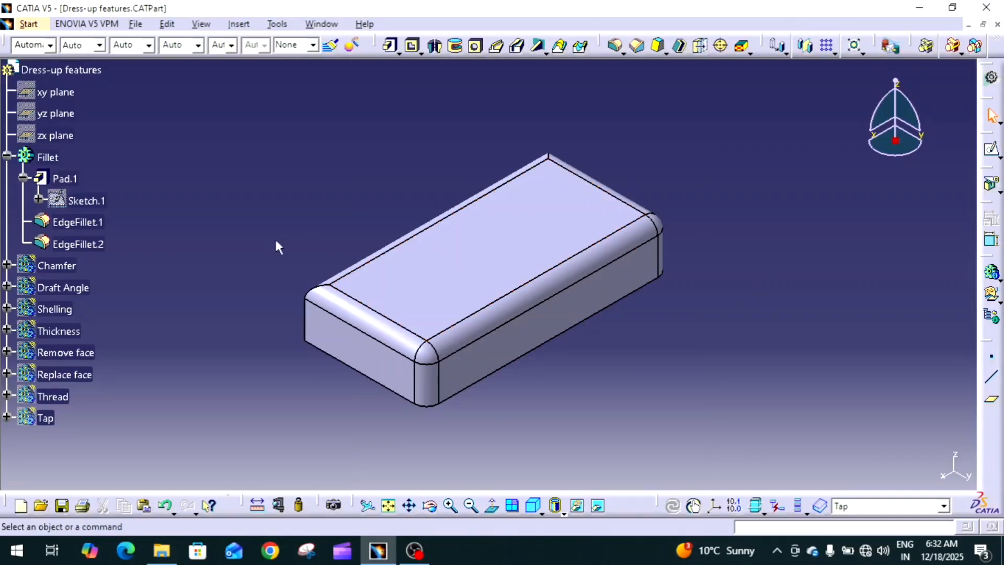
right_click(76, 180)
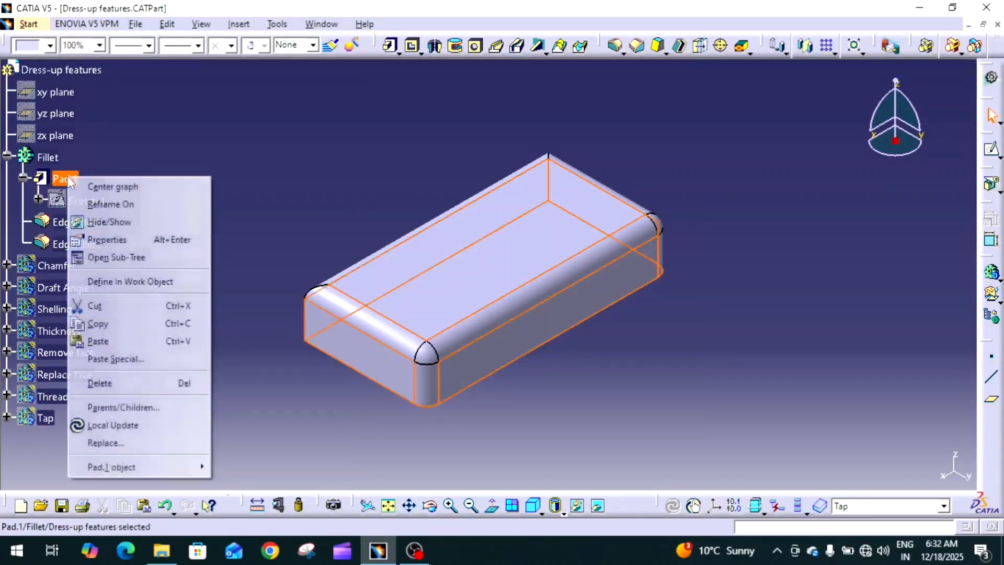
left_click(96, 187)
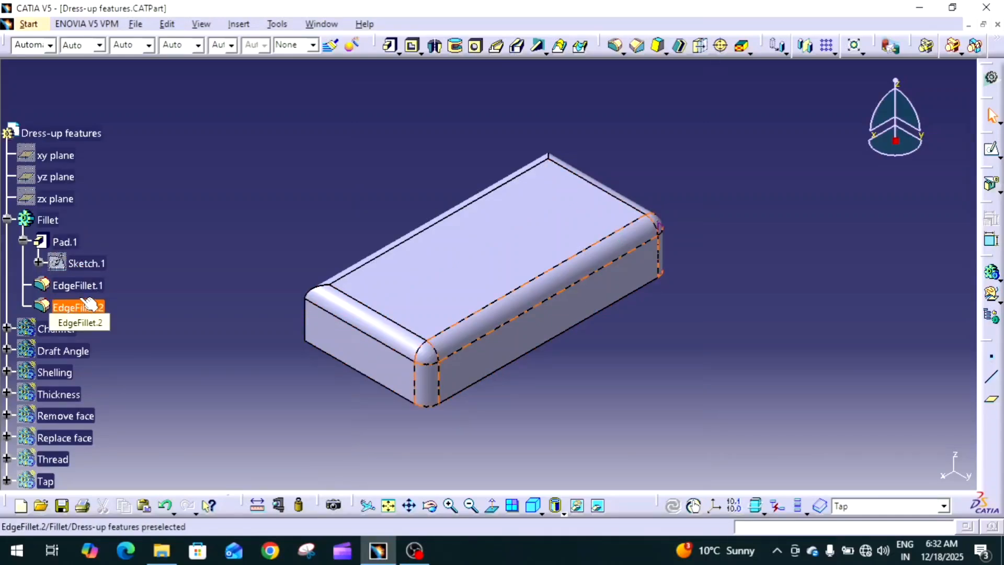
Set the first-limit length of the Fillet body's pad to 50 mm, trying out the reversed direction and the Thick option
left_click(68, 242)
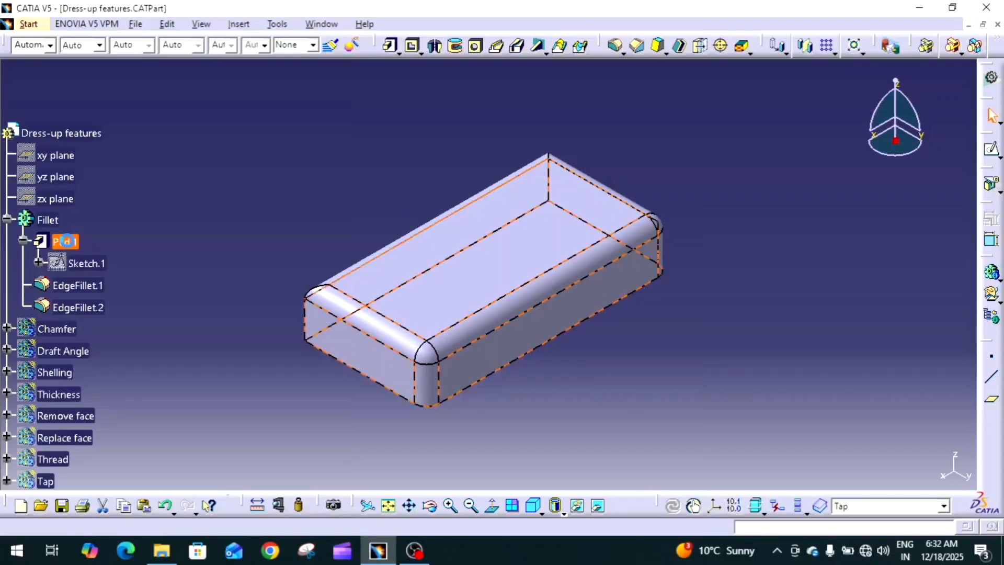
double_click(68, 242)
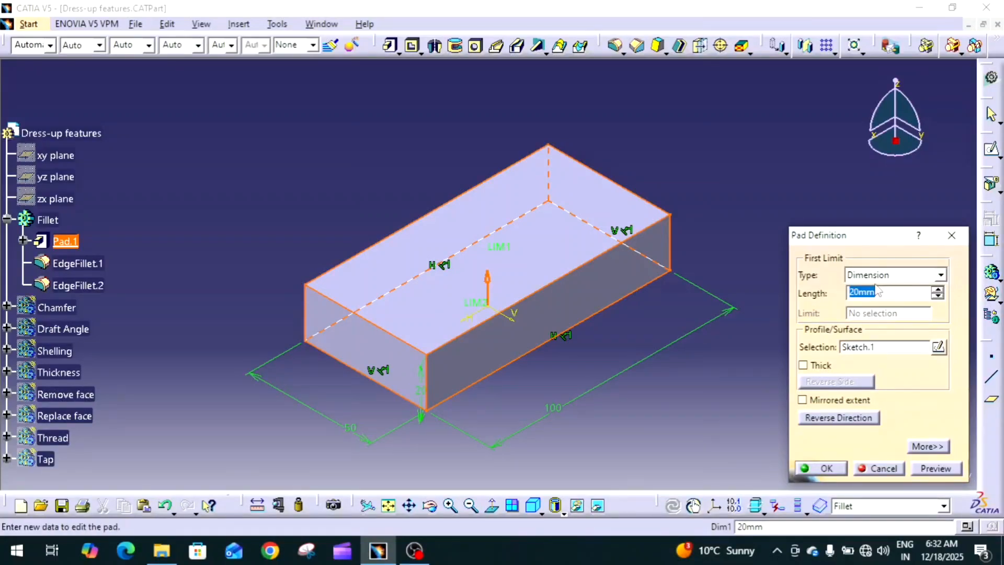
type("50")
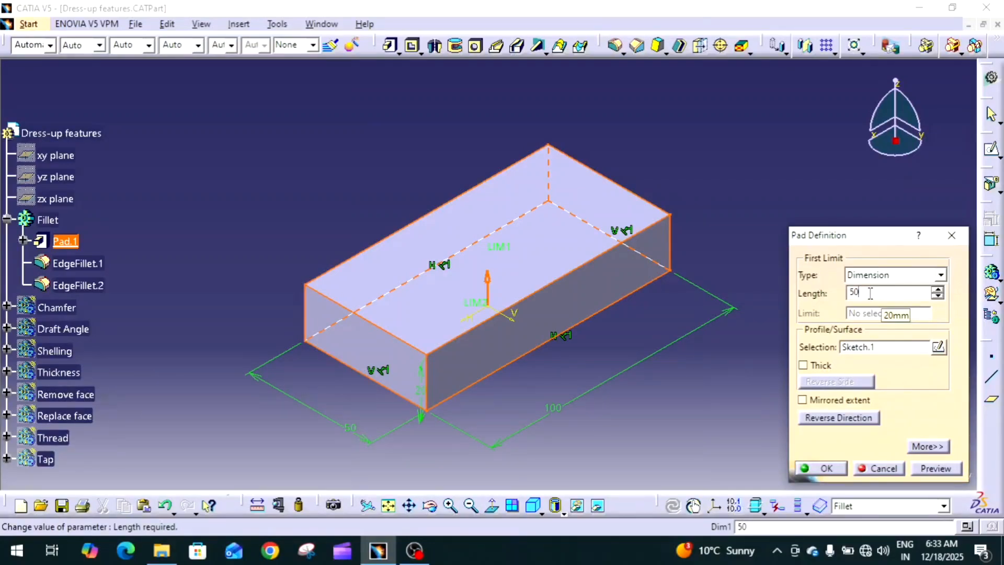
left_click(838, 418)
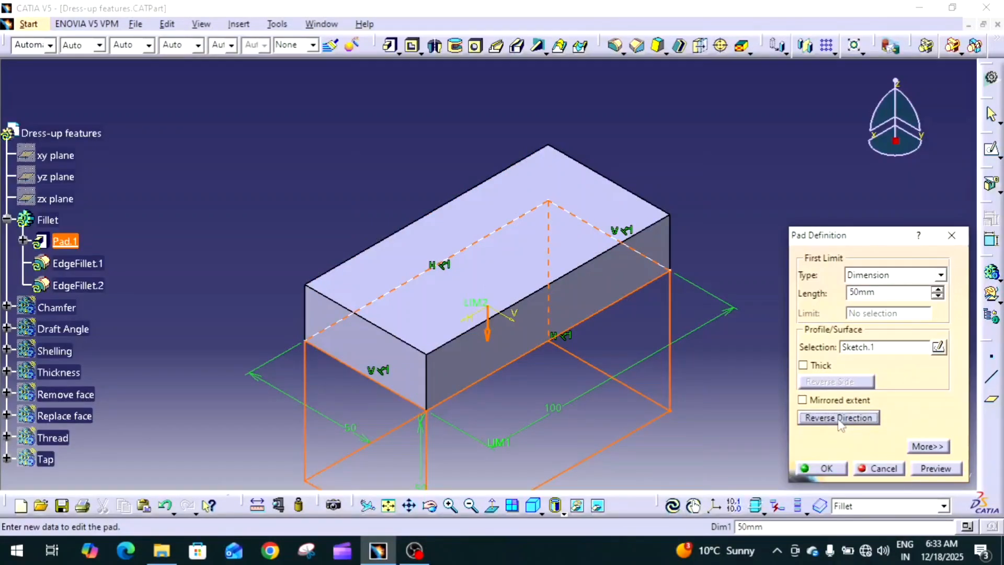
left_click(838, 418)
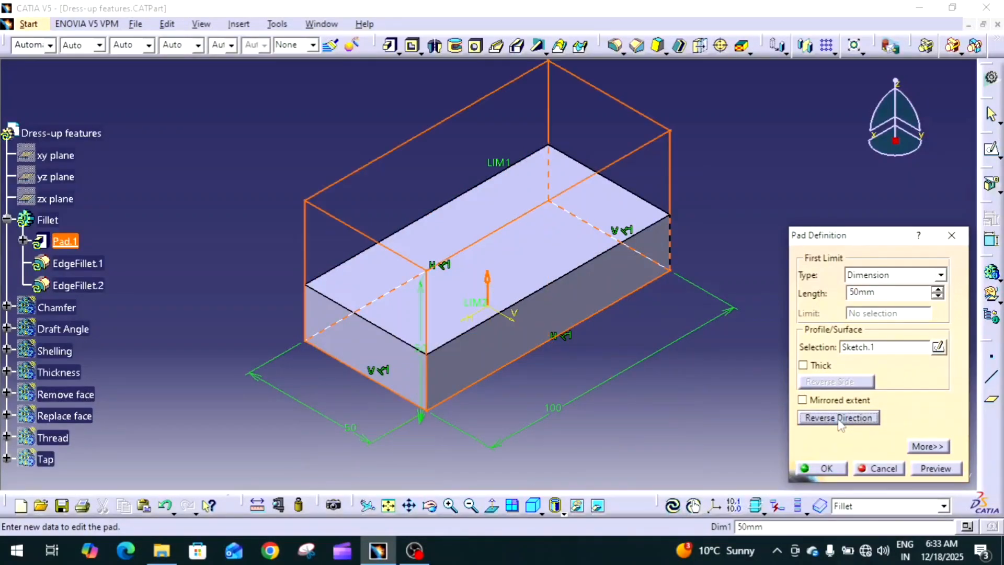
left_click(804, 365)
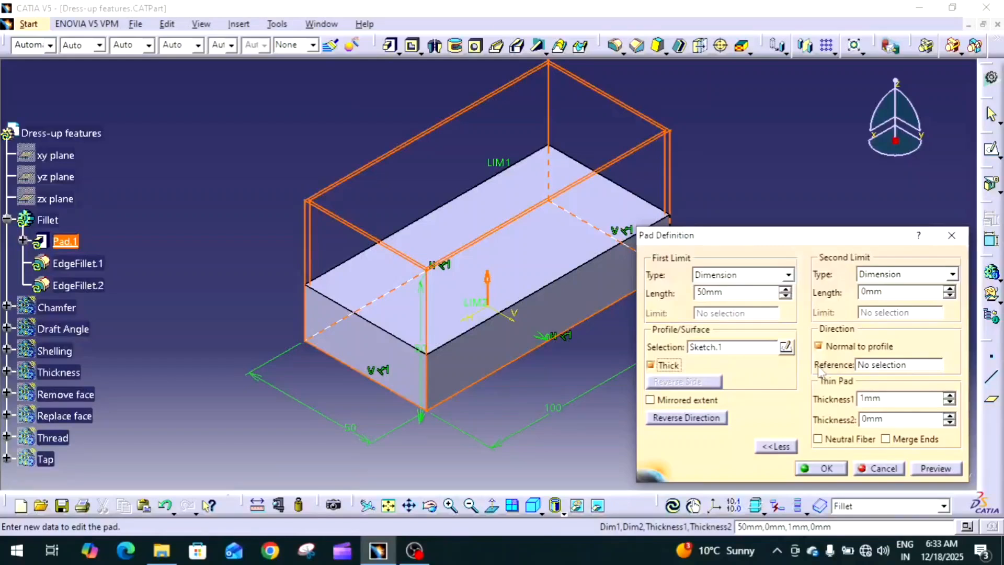
left_click(672, 367)
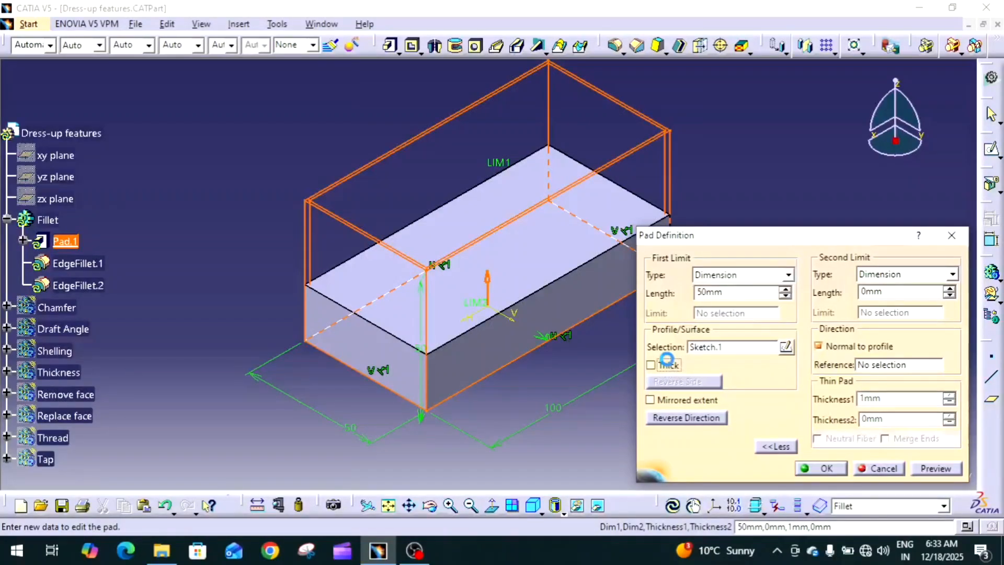
left_click(818, 468)
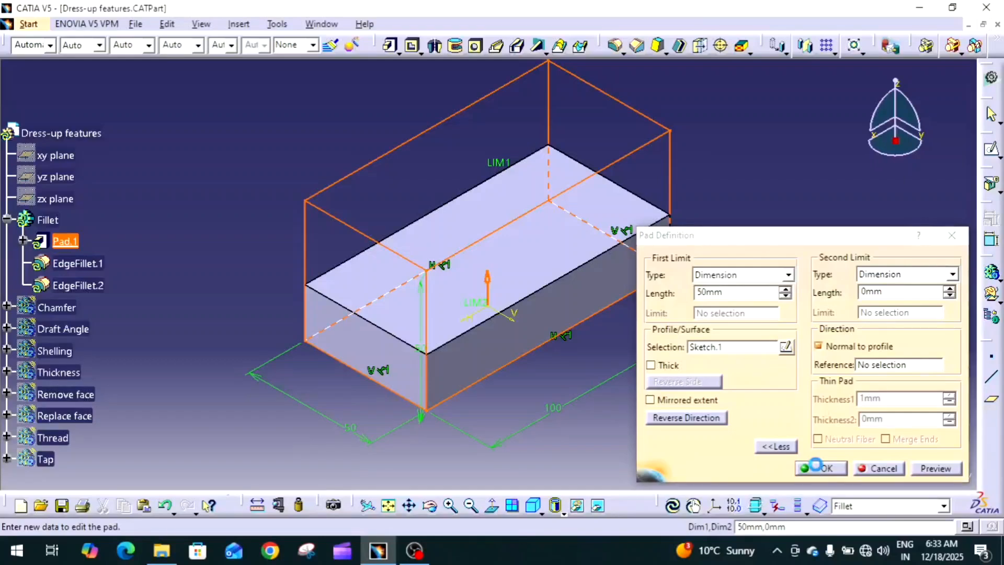
left_click(690, 322)
middle_click_drag(689, 322, 617, 388)
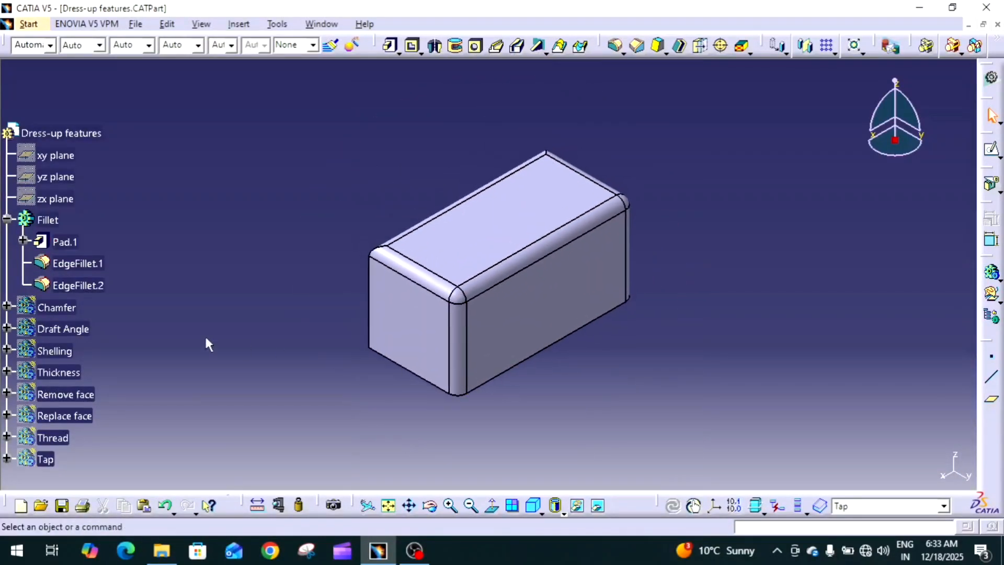
Set the radius of EdgeFillet.1 to 10 mm through its parameter dimension on the model
right_click(84, 266)
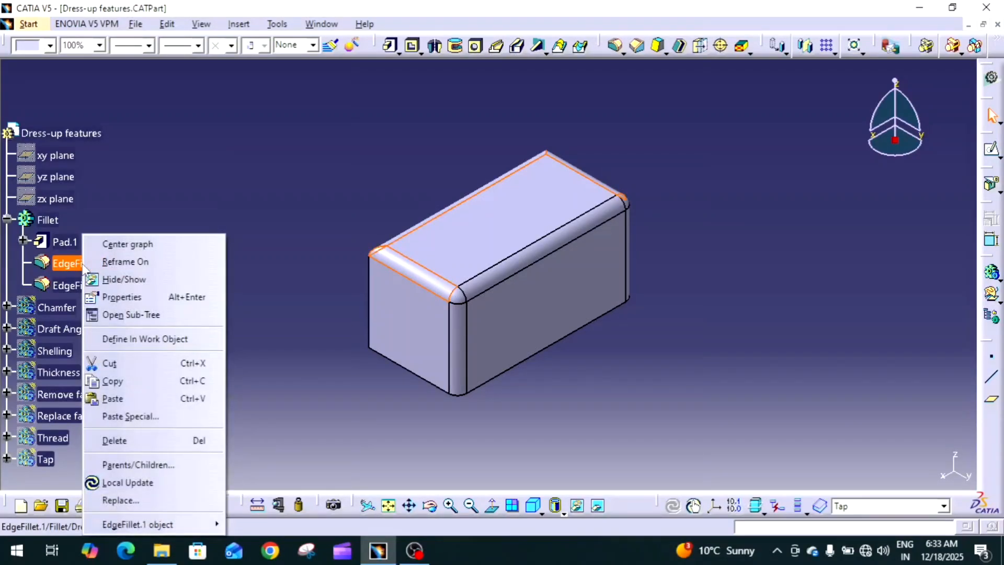
mouse_move(202, 524)
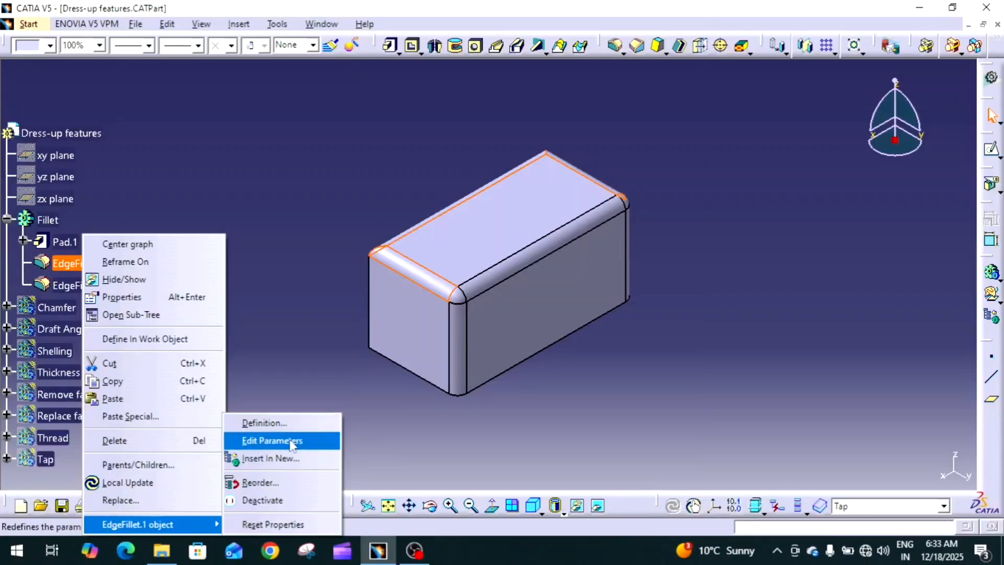
left_click(291, 442)
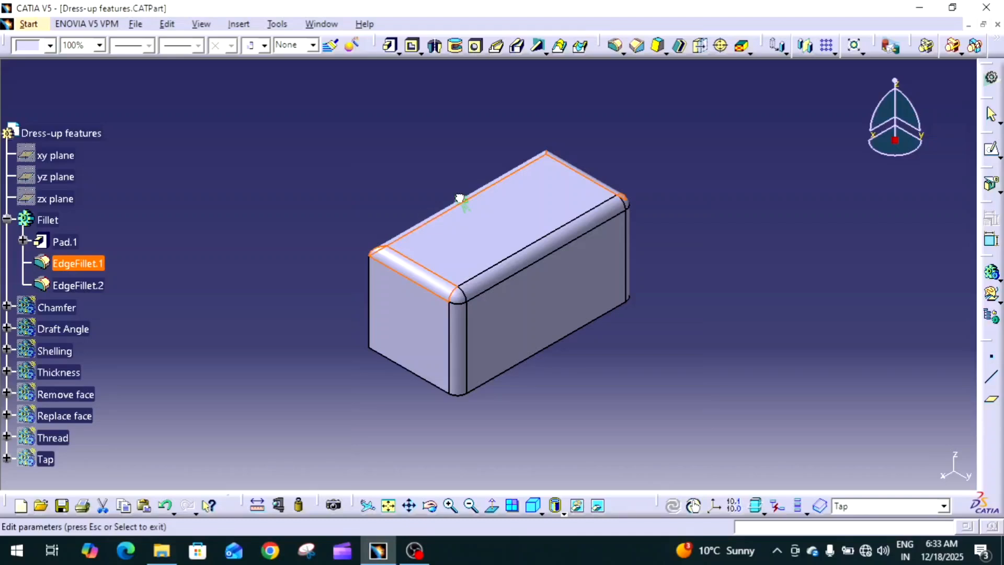
left_click_drag(460, 198, 422, 173)
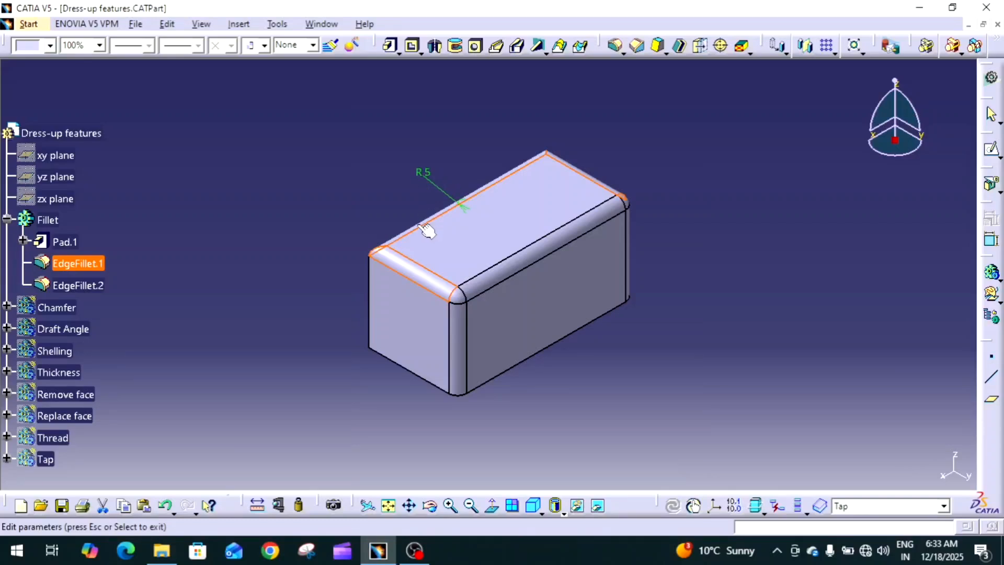
double_click(429, 175)
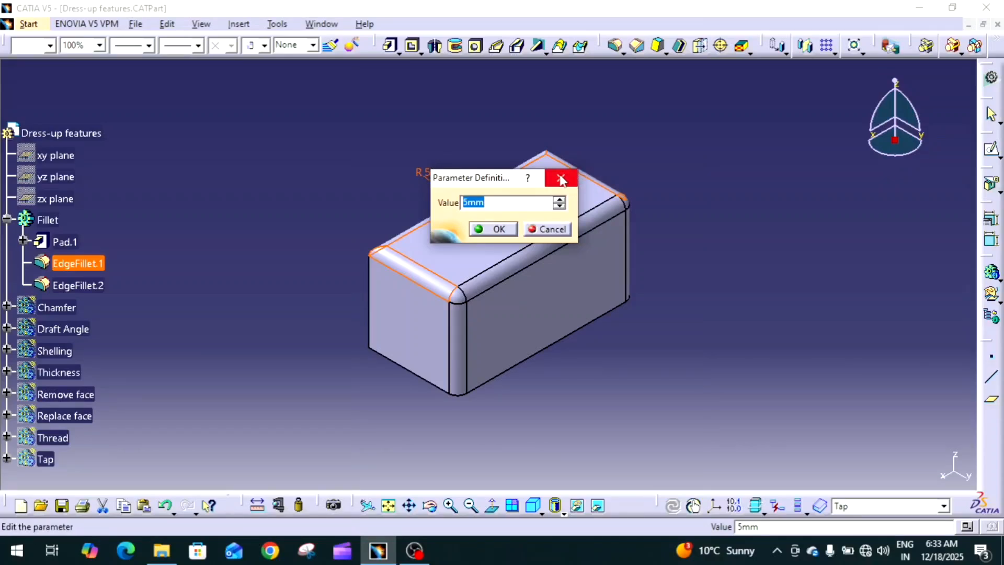
type("0")
key("BackSpace")
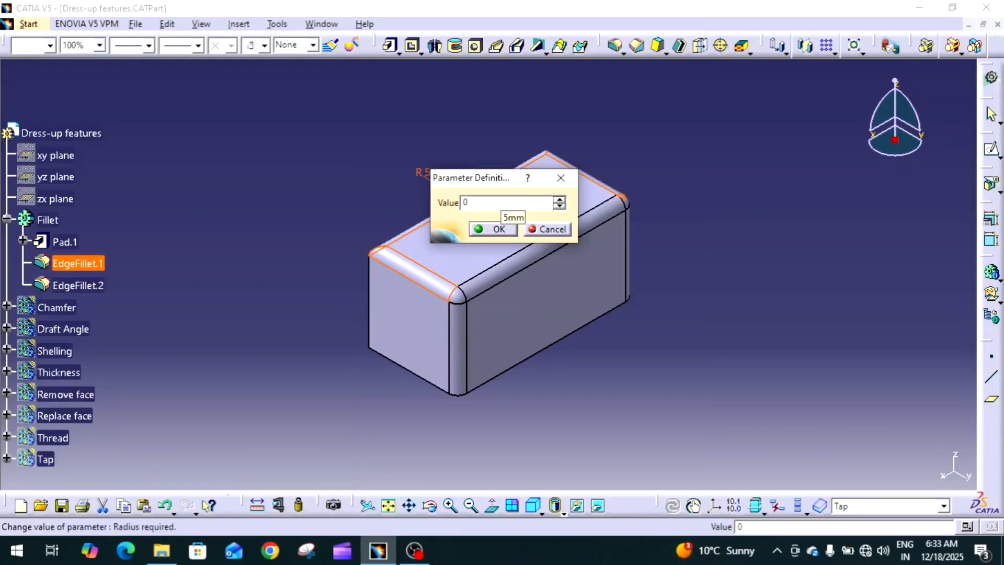
type("10")
key("Return")
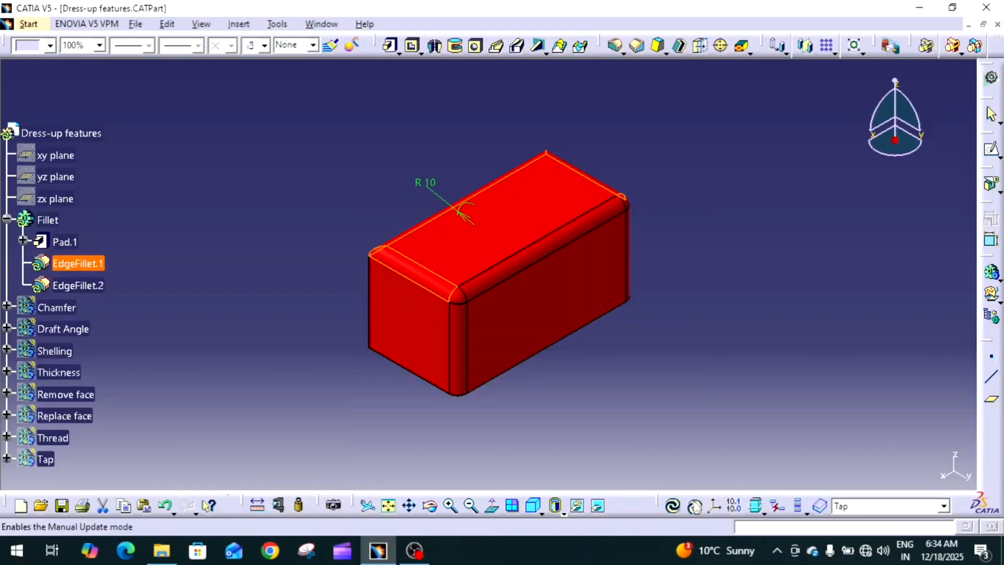
Update the part to apply the 10 mm fillet radius and inspect the rounded top edges
left_click(673, 507)
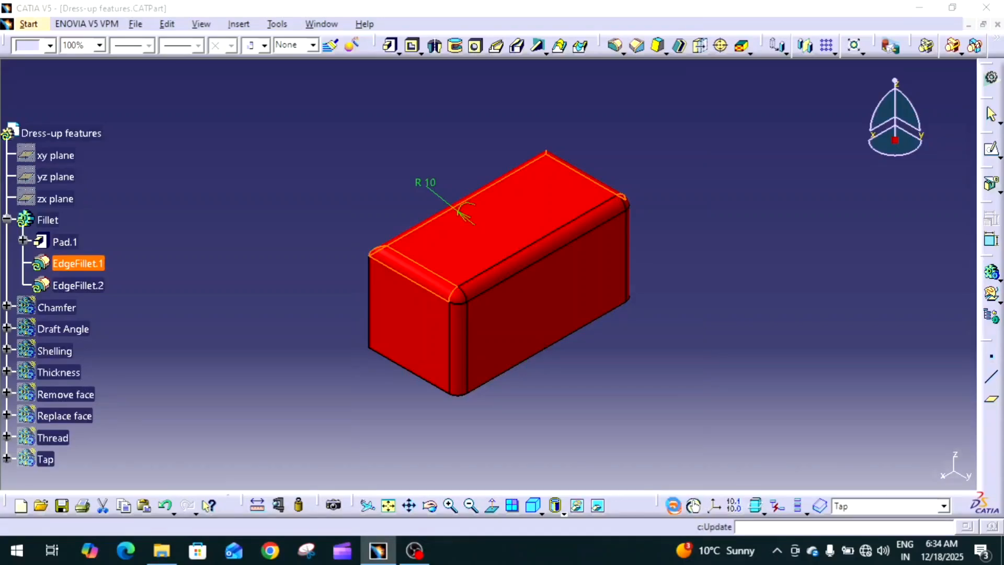
left_click(642, 374)
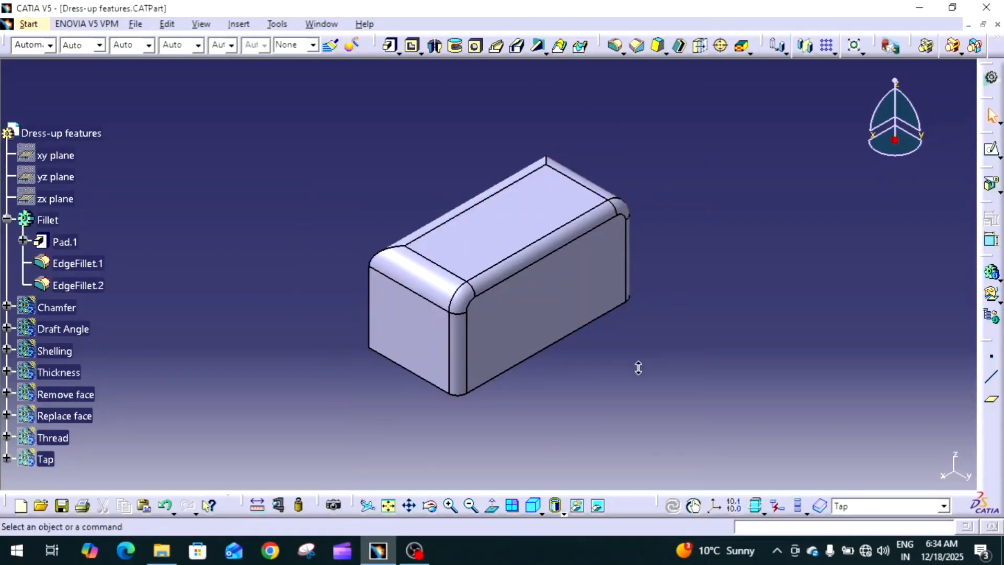
middle_click_drag(605, 368, 629, 396)
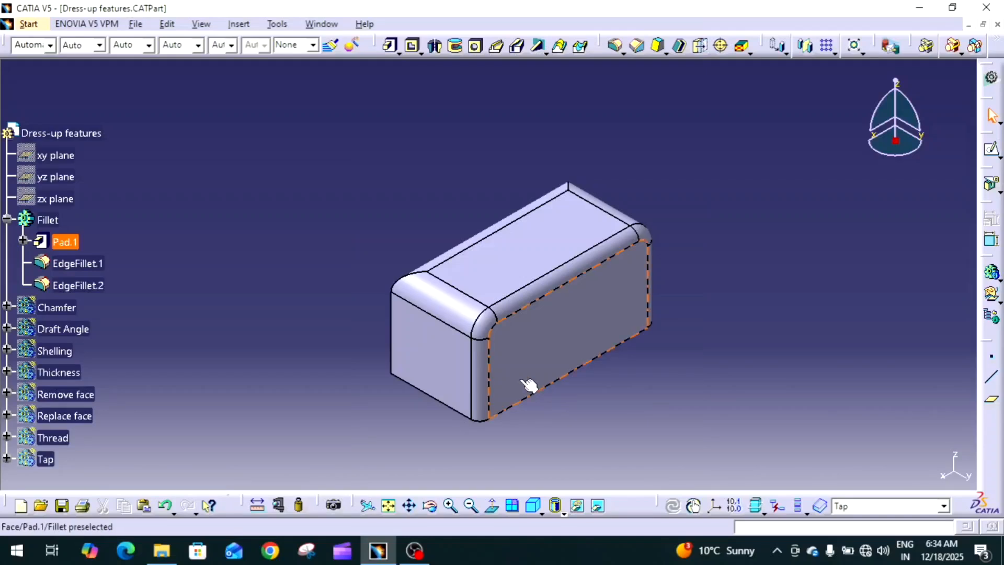
middle_click_drag(560, 387, 570, 424)
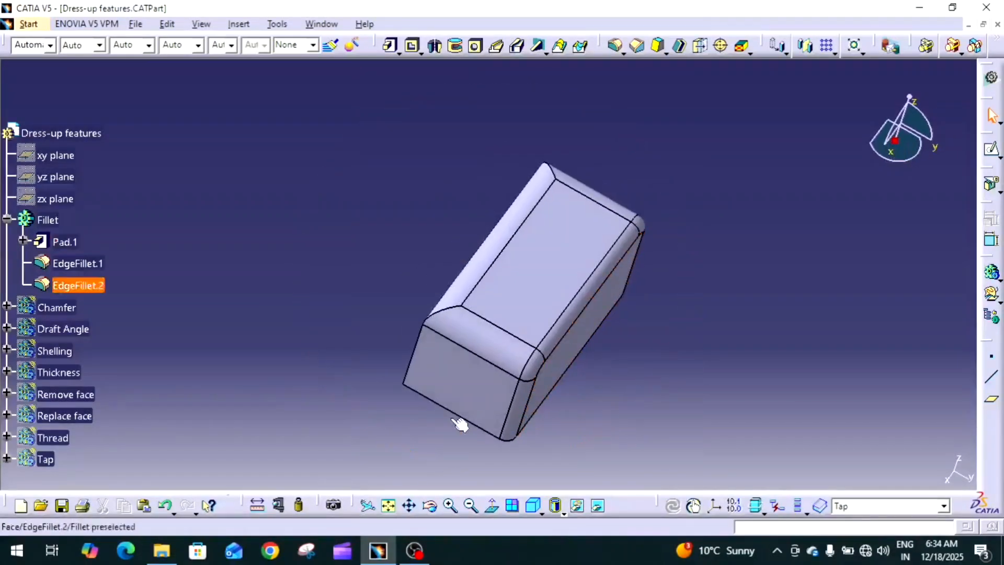
Redefine EdgeFillet.1 on the three top edges with a radius of 5 mm
right_click(93, 265)
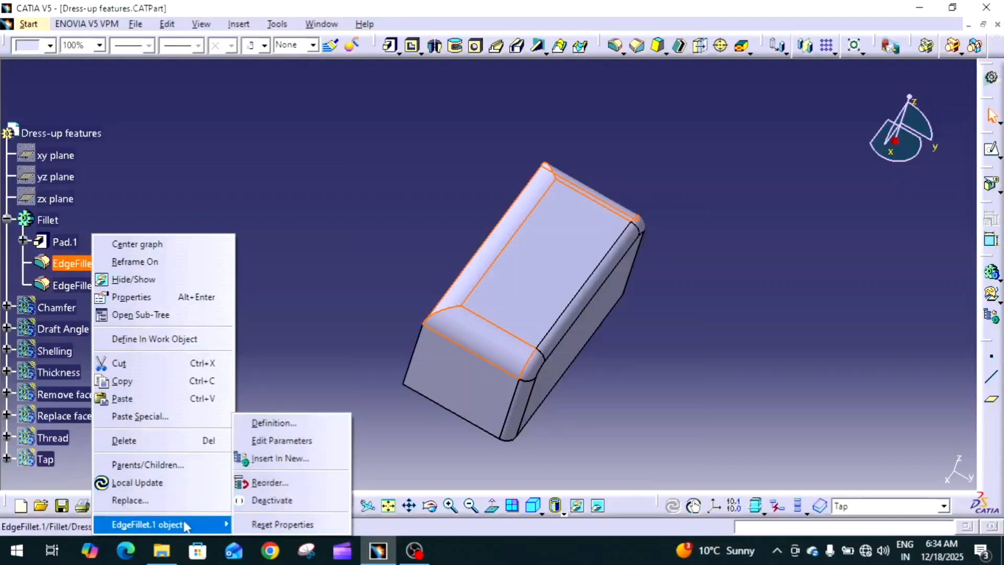
left_click(298, 423)
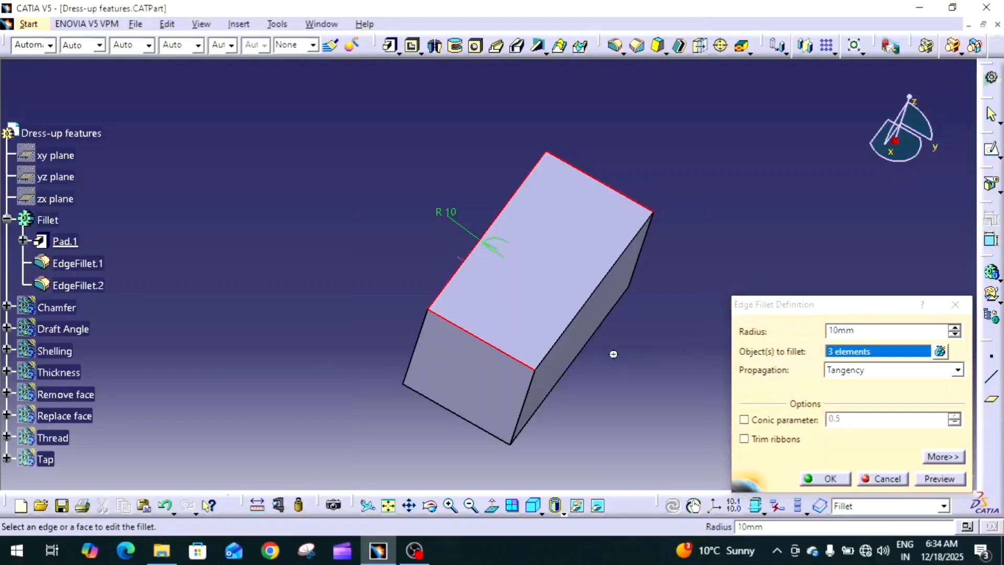
middle_click_drag(615, 357, 526, 384)
middle_click_drag(525, 384, 616, 345)
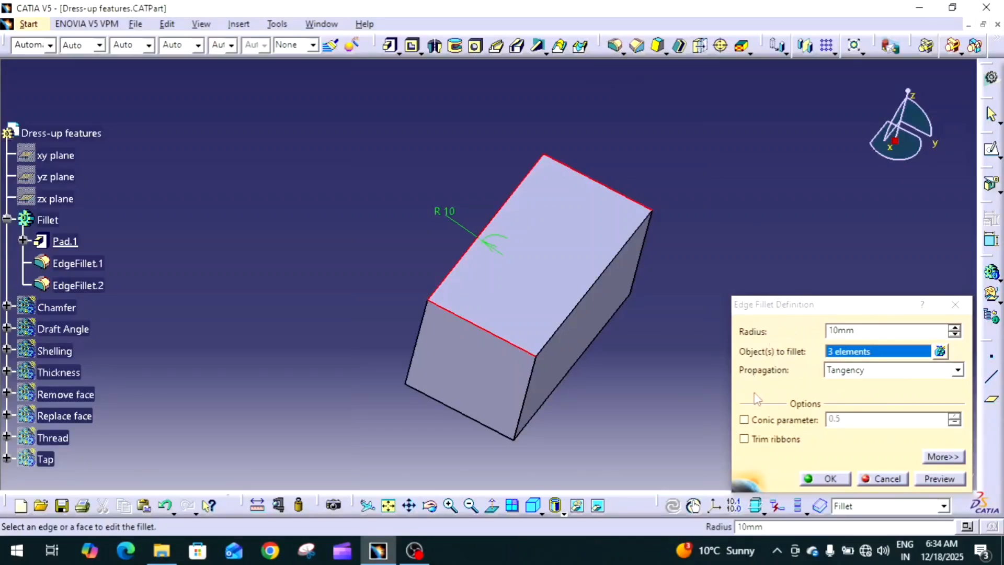
left_click(885, 332)
double_click(884, 331)
type("5")
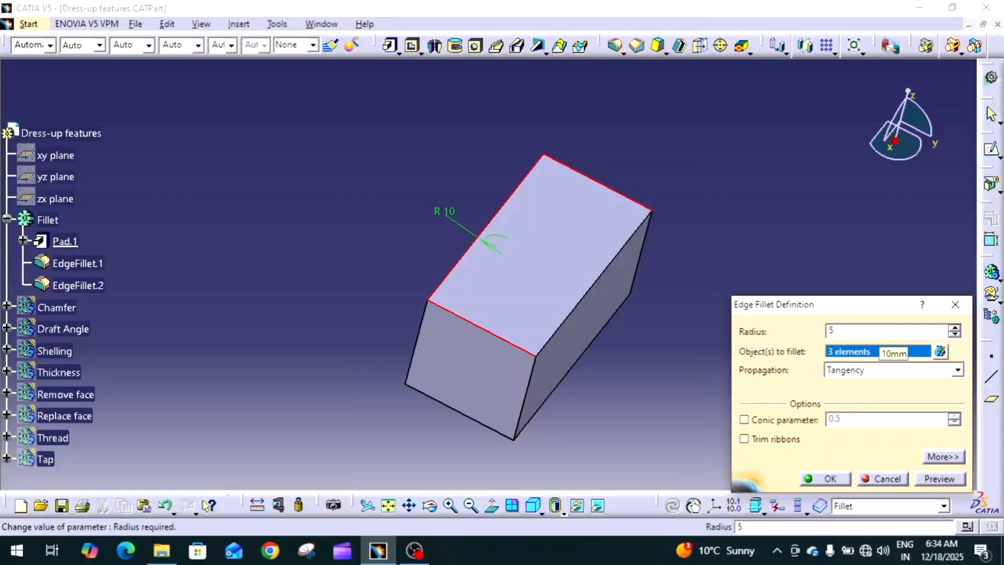
key("Return")
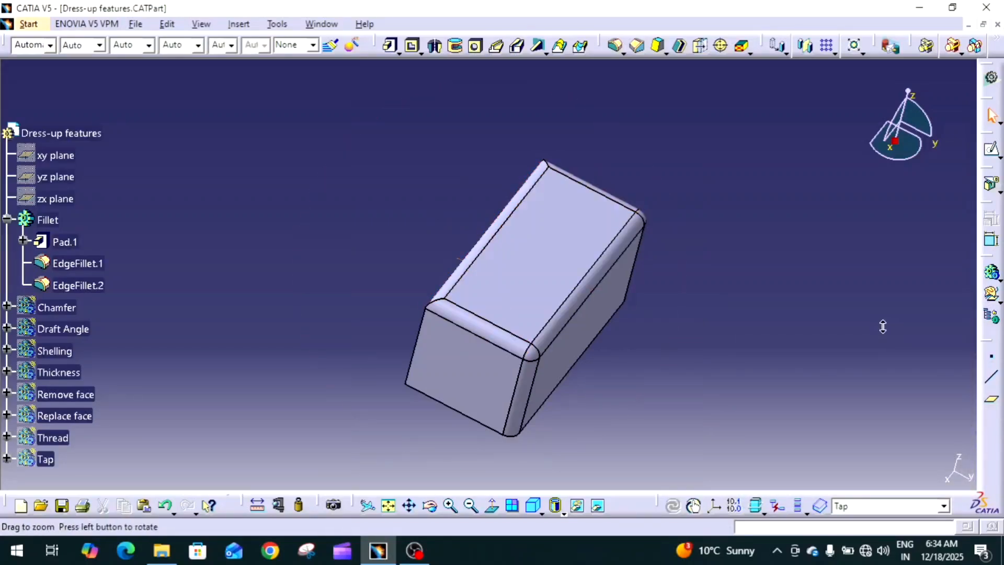
middle_click_drag(883, 326, 883, 347)
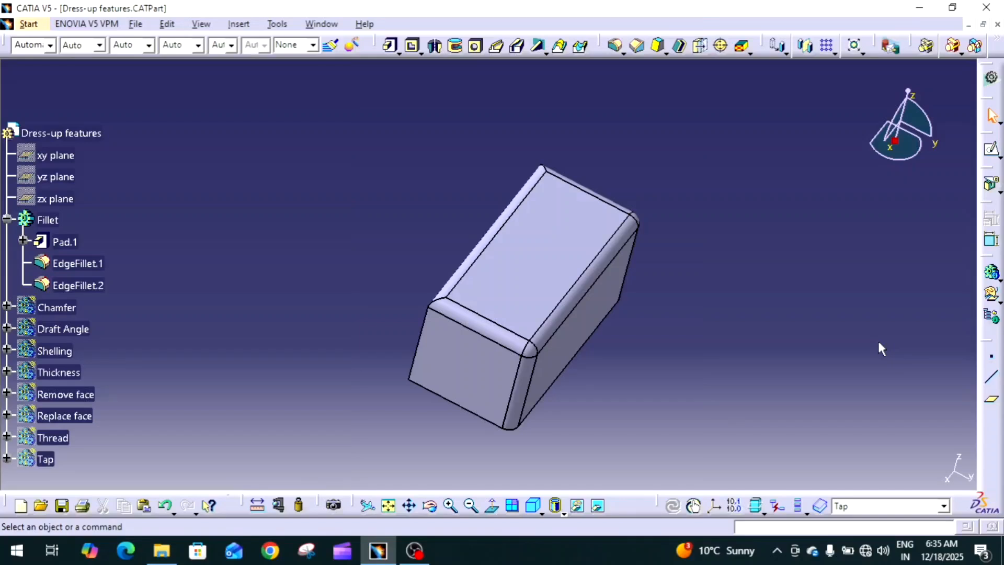
Change the sketch support of Sketch.1 under Pad.1 to the yz plane and inspect the reoriented filleted block
left_click(23, 240)
left_click(80, 267)
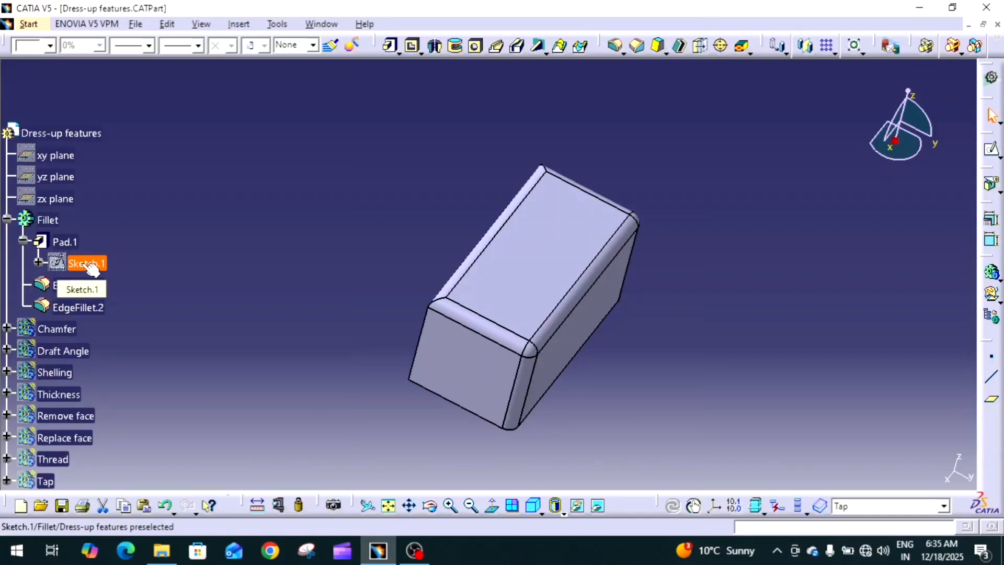
left_click(79, 265)
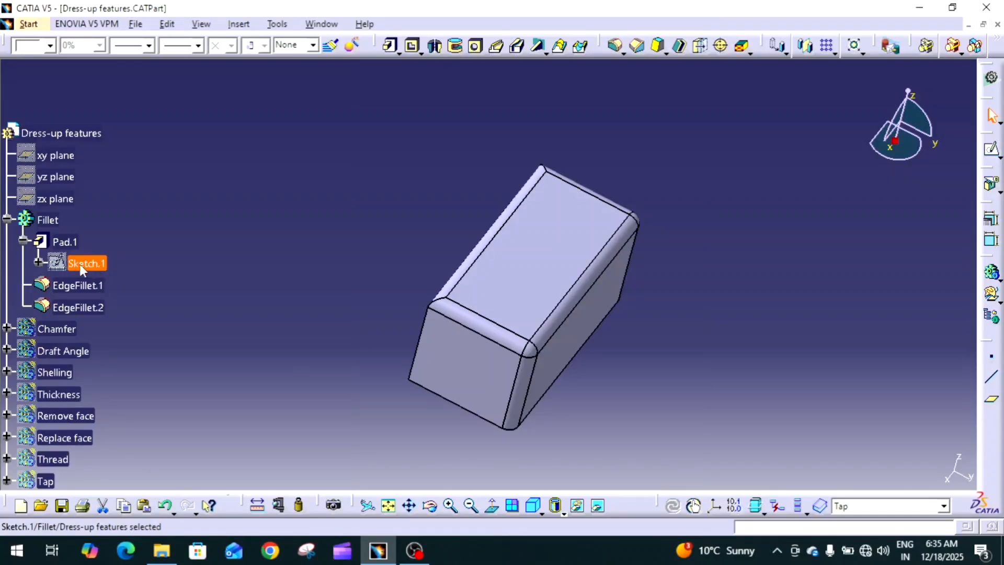
right_click(80, 264)
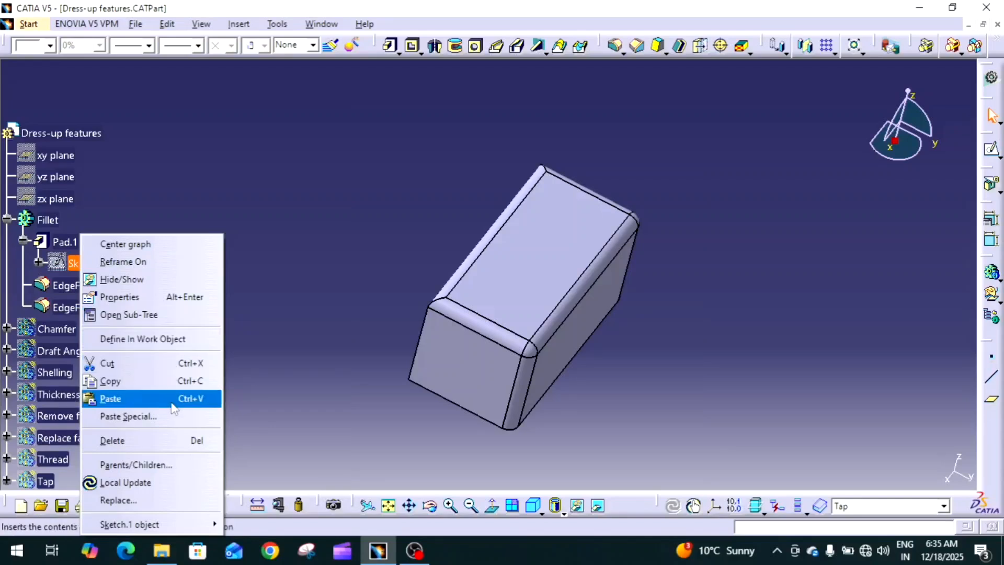
mouse_move(171, 524)
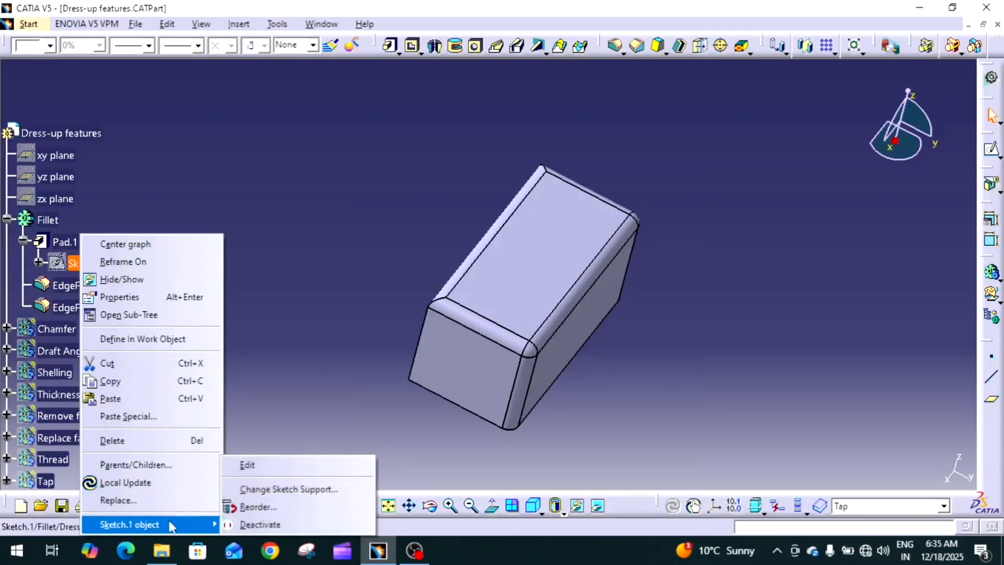
left_click(297, 498)
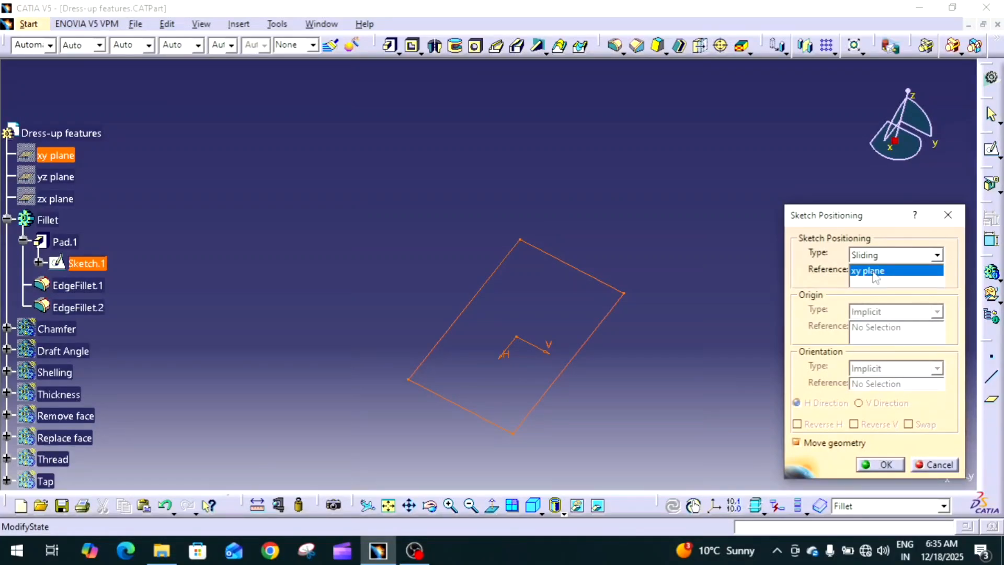
left_click(70, 179)
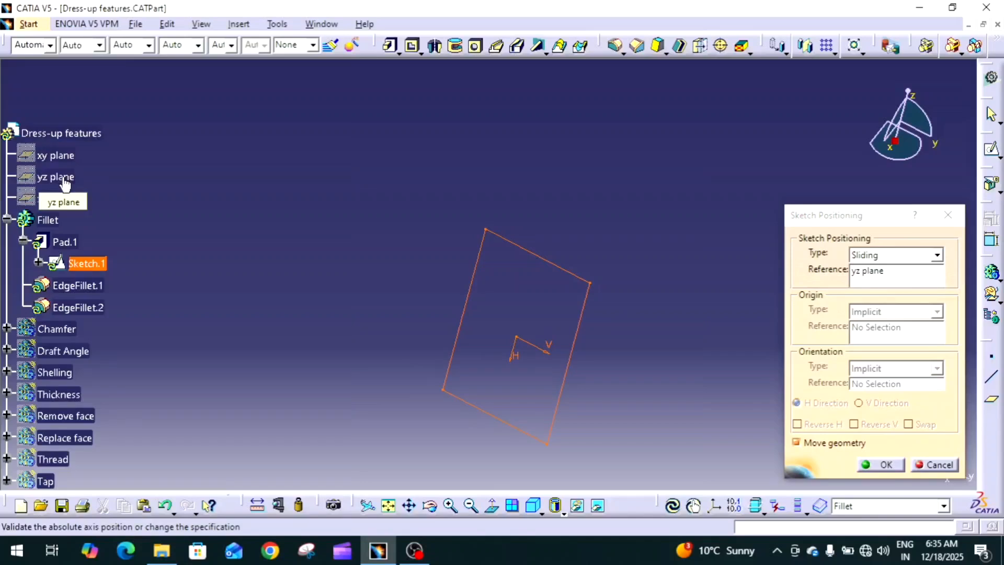
left_click(885, 464)
middle_click_drag(613, 294, 617, 251)
left_click(625, 214)
middle_click_drag(444, 349, 526, 217)
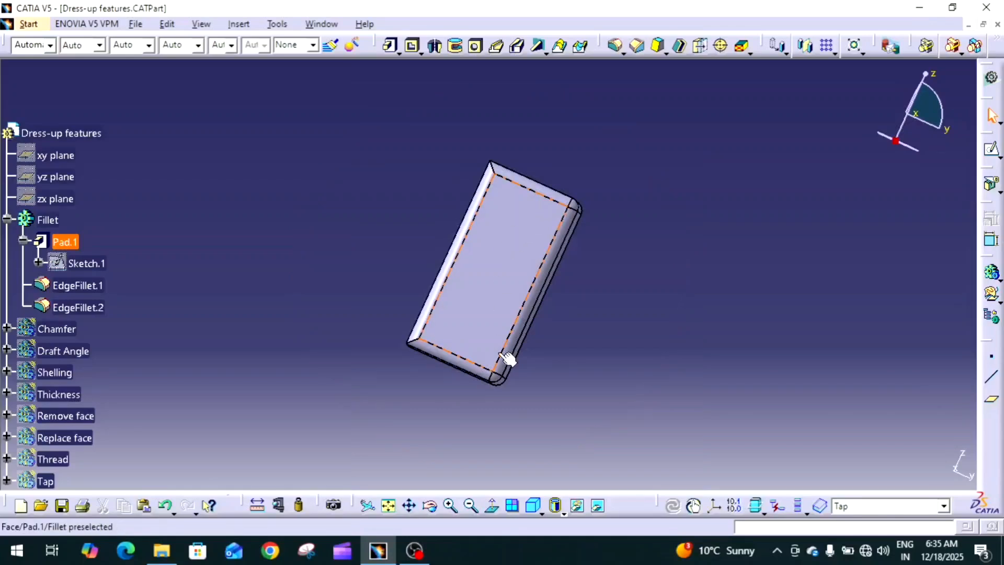
left_click(532, 505)
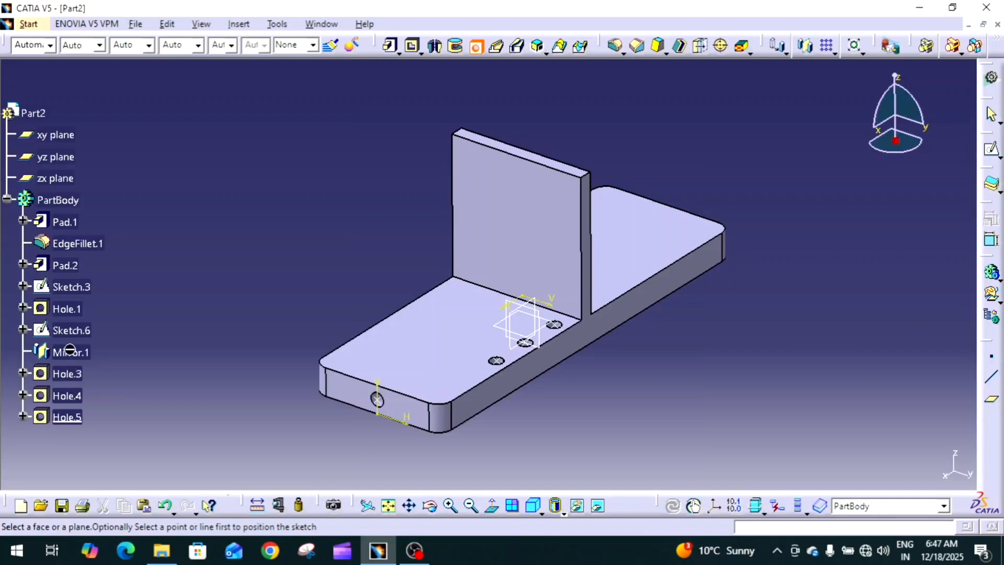
key("Escape")
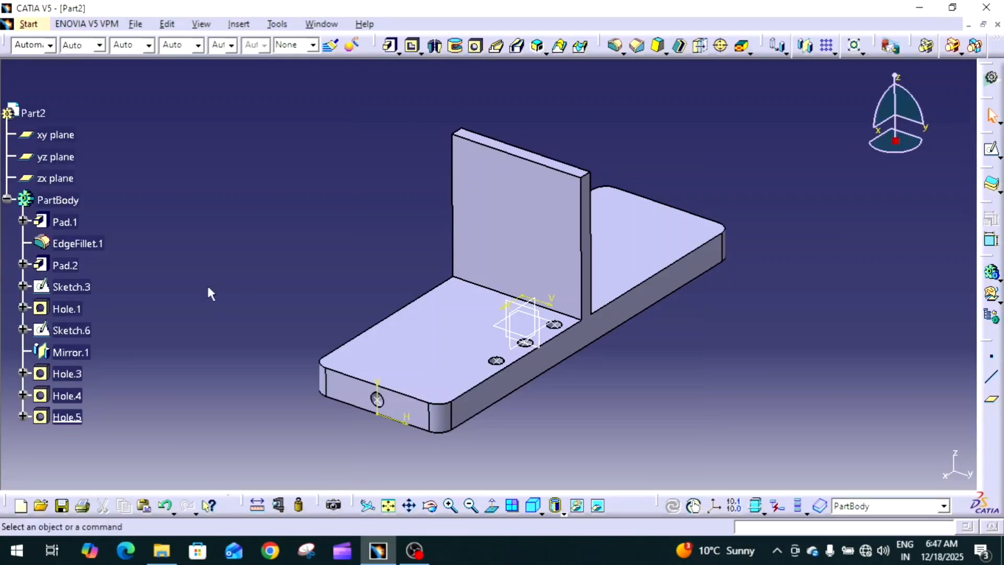
left_click(73, 312)
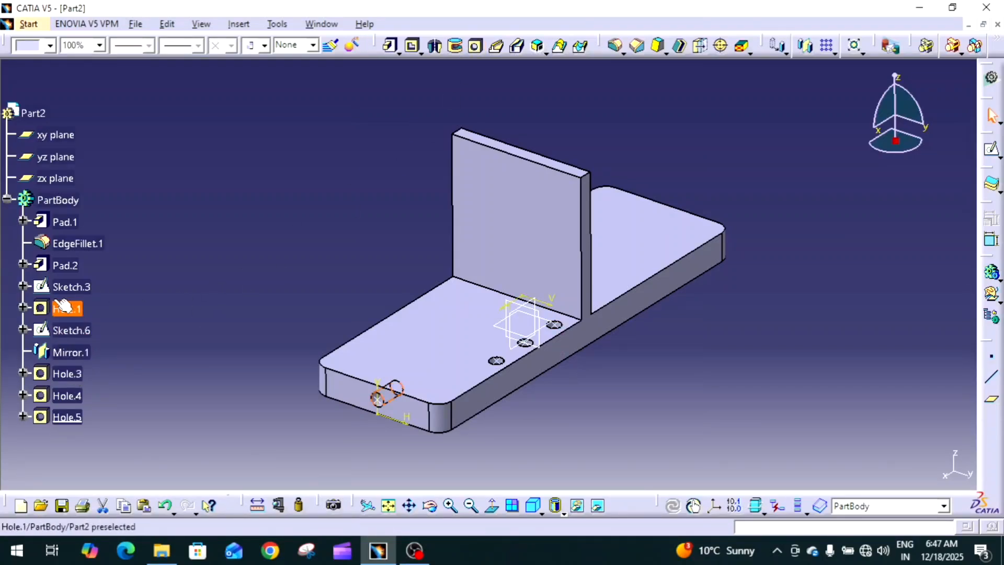
left_click(89, 423)
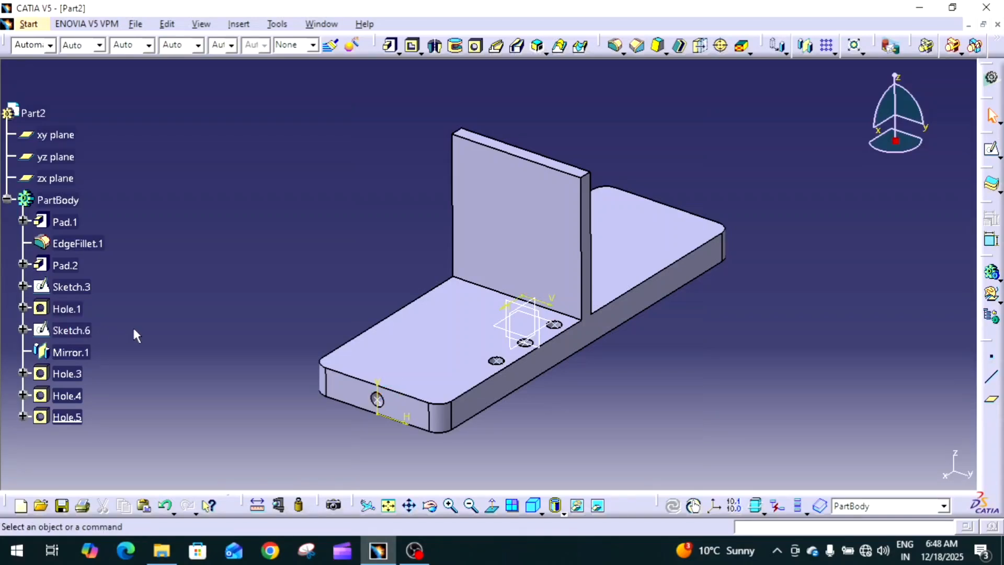
Reorder Hole.3, Hole.4 and Hole.5 together so that they come after Sketch.6 in the PartBody
left_click(77, 375)
left_click(71, 418, "shift")
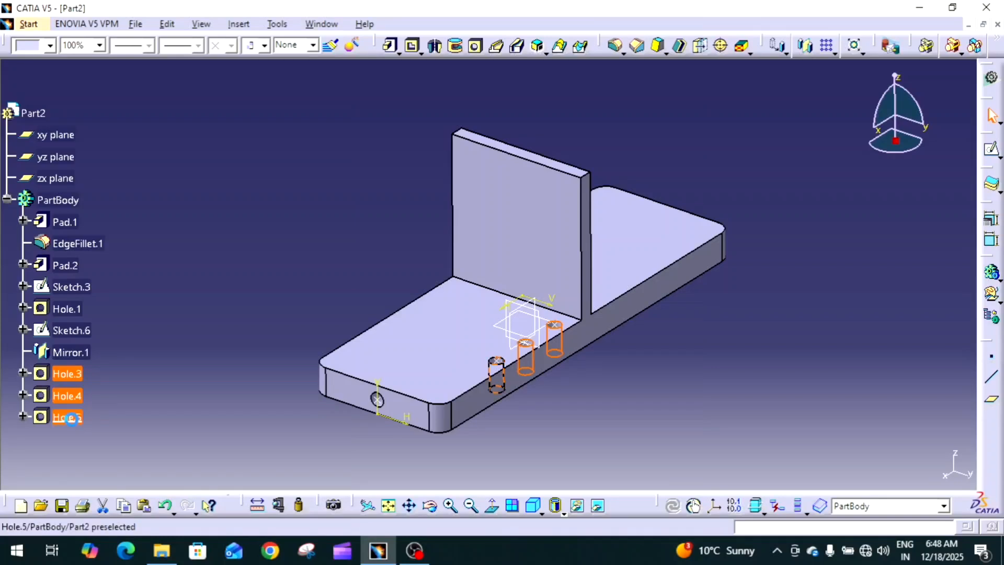
right_click(64, 422)
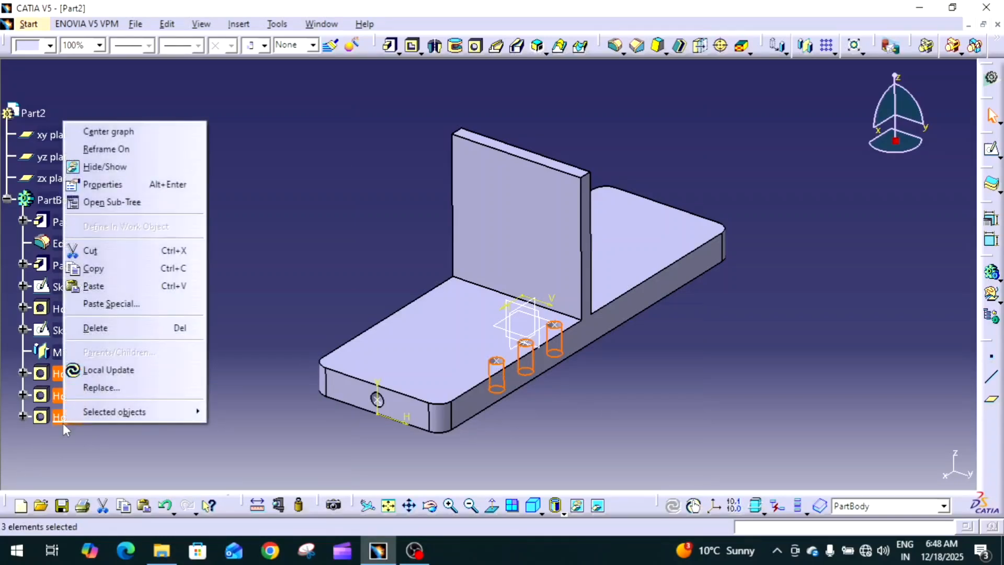
mouse_move(101, 414)
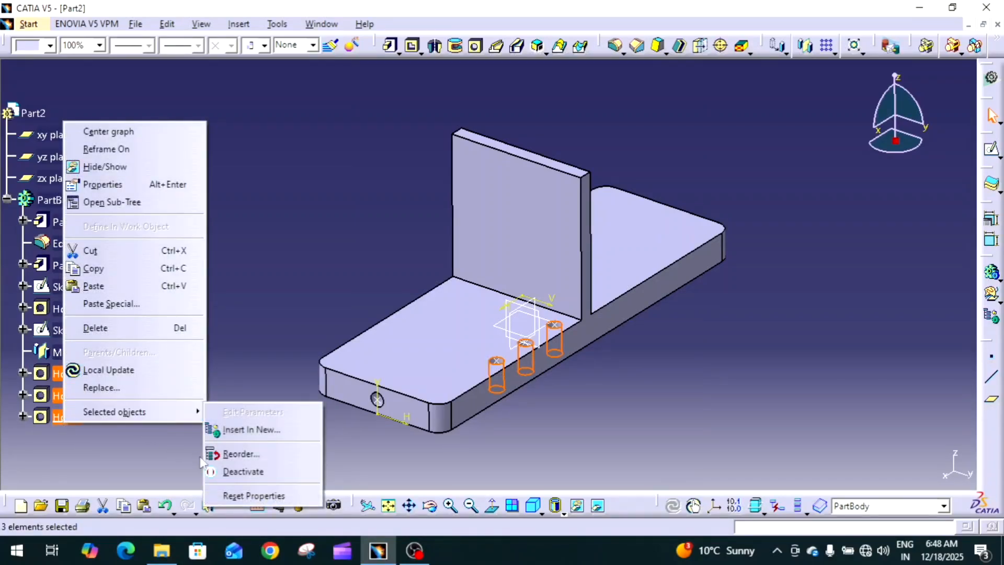
left_click(240, 453)
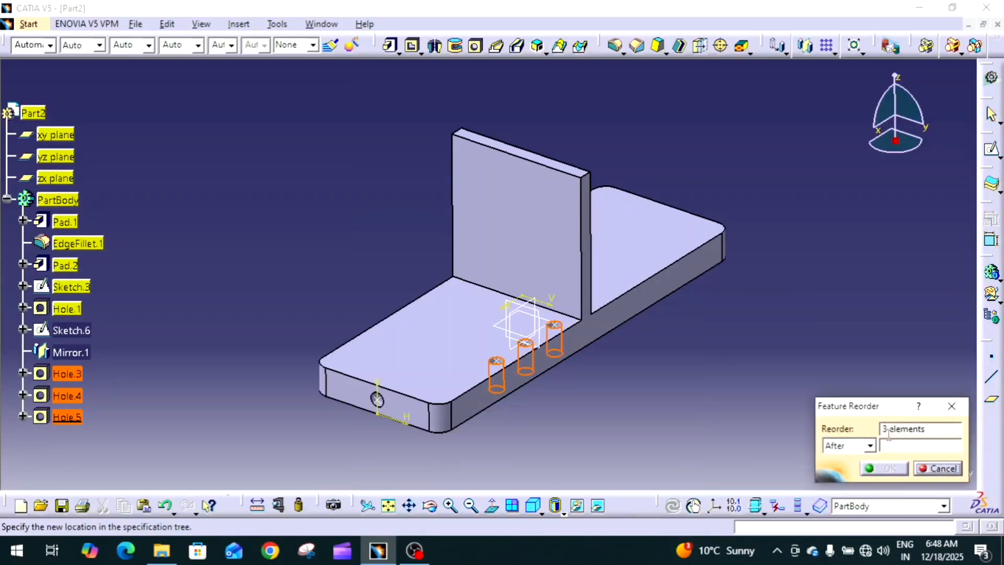
left_click(79, 330)
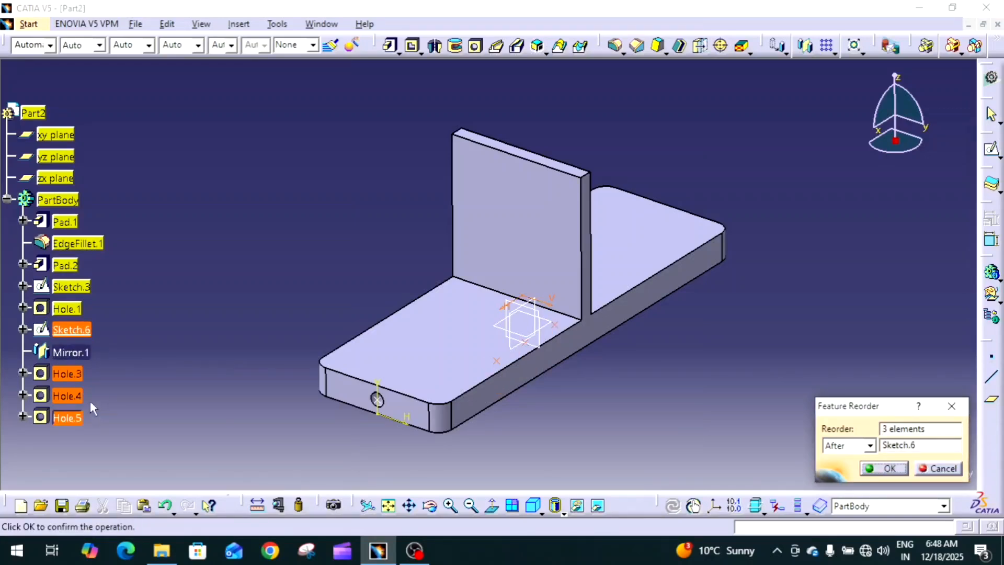
left_click(888, 469)
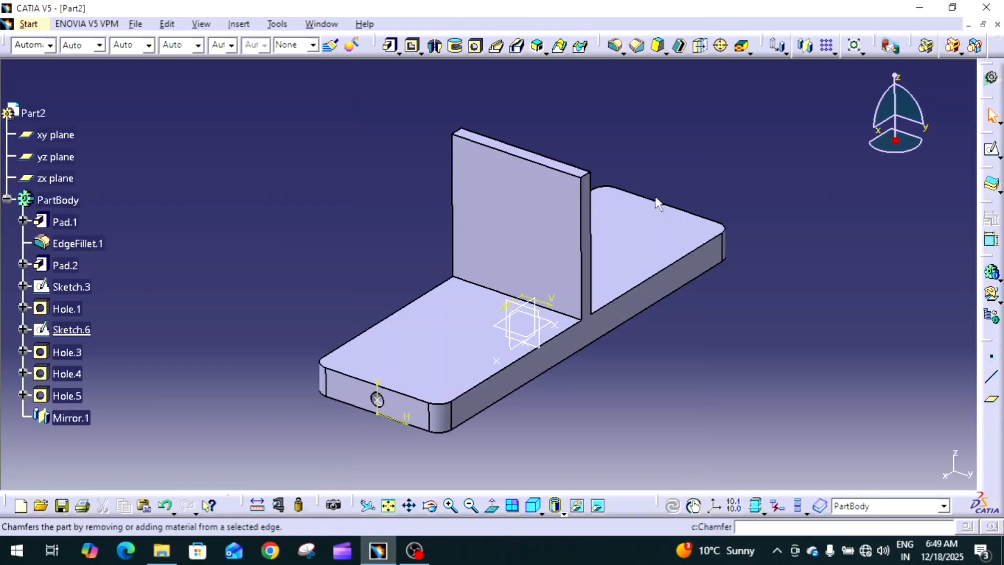
Expand the PartBody's features in the specification tree and check the definition of Hole.4
middle_click_drag(649, 307, 647, 322)
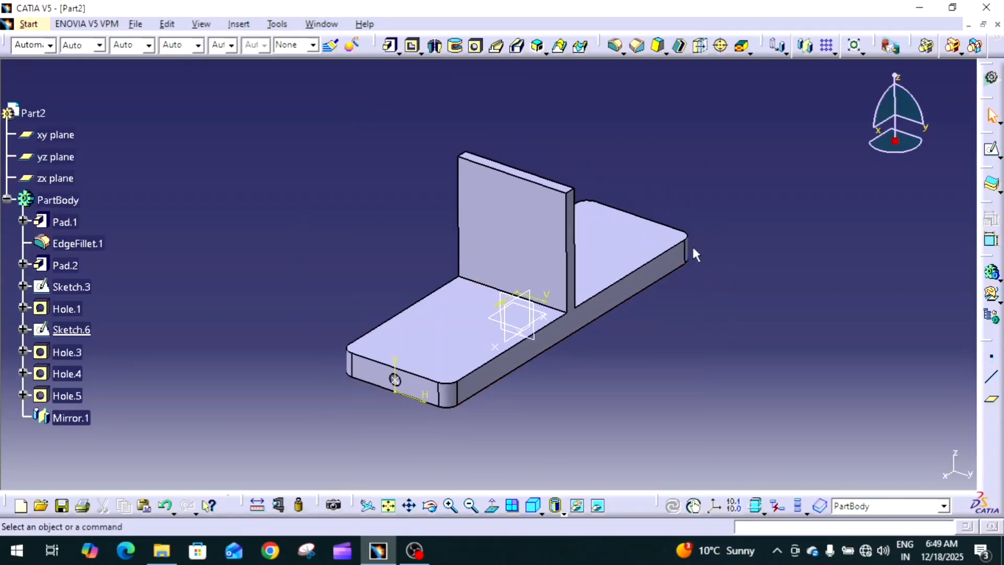
double_click(57, 201)
double_click(58, 201)
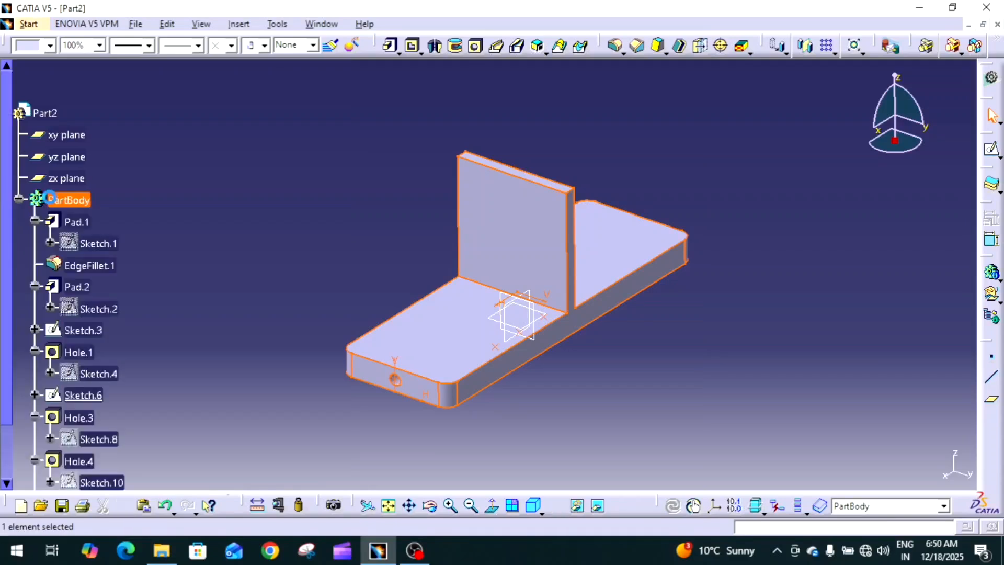
right_click(70, 202)
left_click(280, 318)
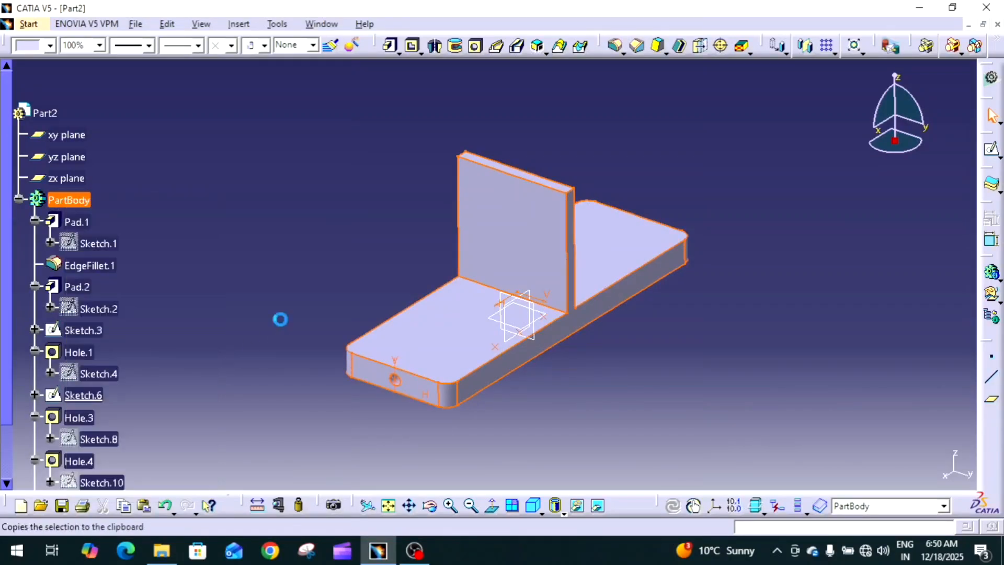
middle_click_drag(262, 292, 209, 261)
left_click(149, 229)
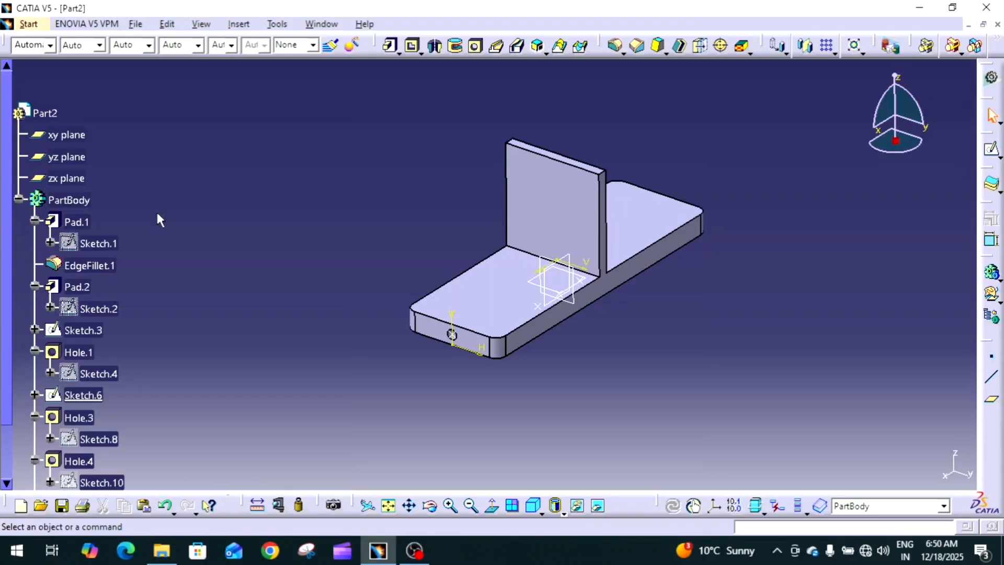
scroll(160, 220, "down", 3)
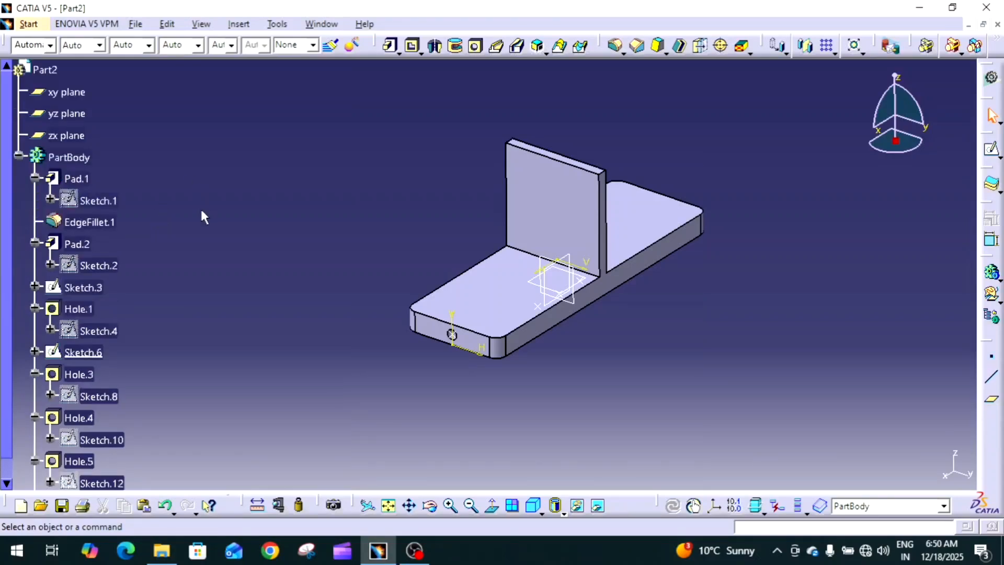
middle_click_drag(341, 316, 340, 311, "ctrl")
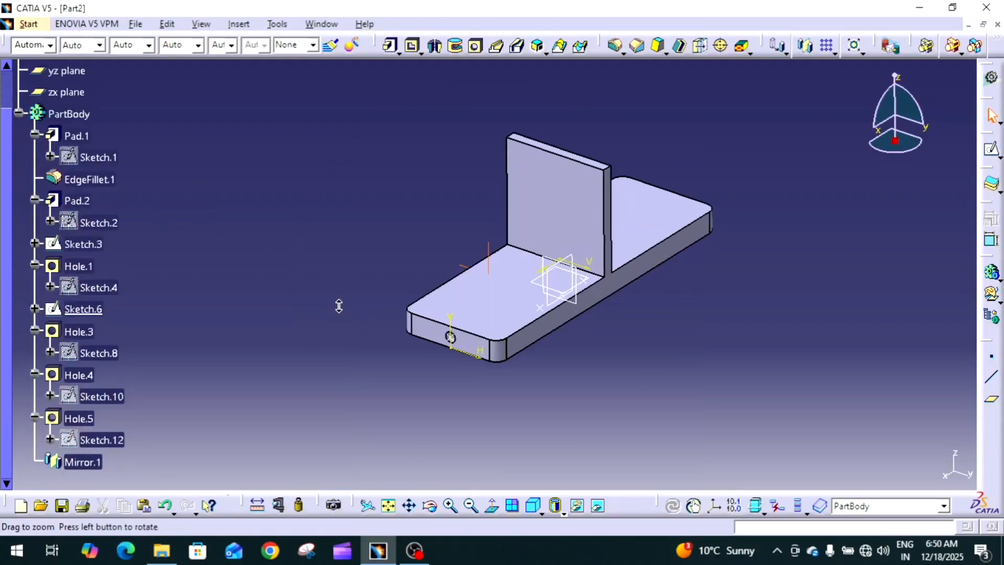
double_click(82, 374)
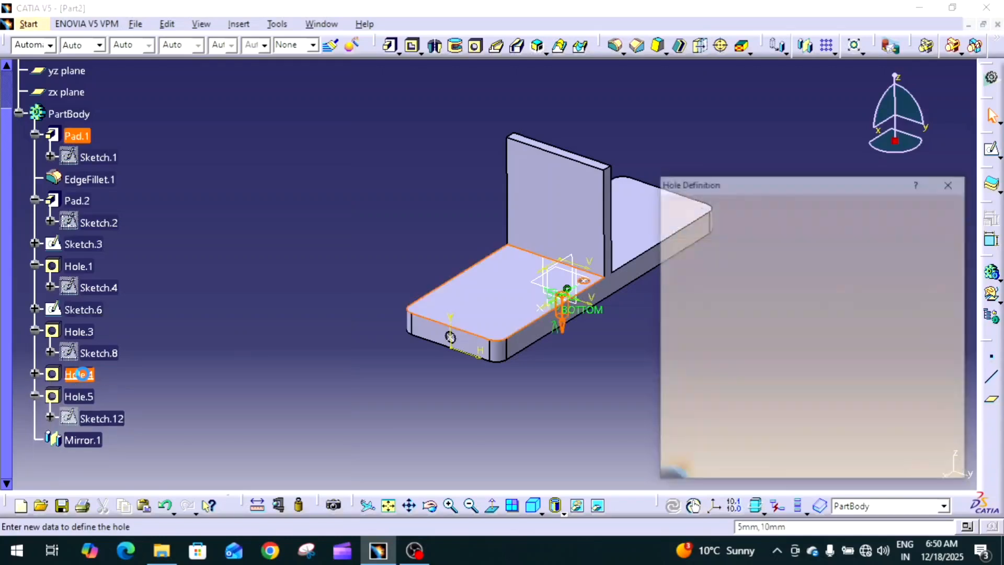
left_click(820, 470)
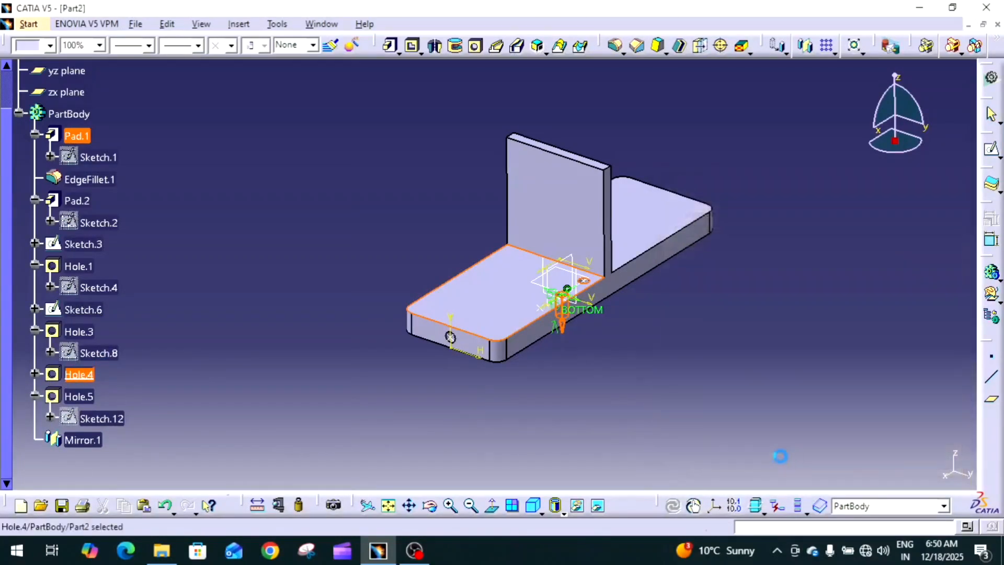
middle_click_drag(710, 421, 709, 410, "ctrl")
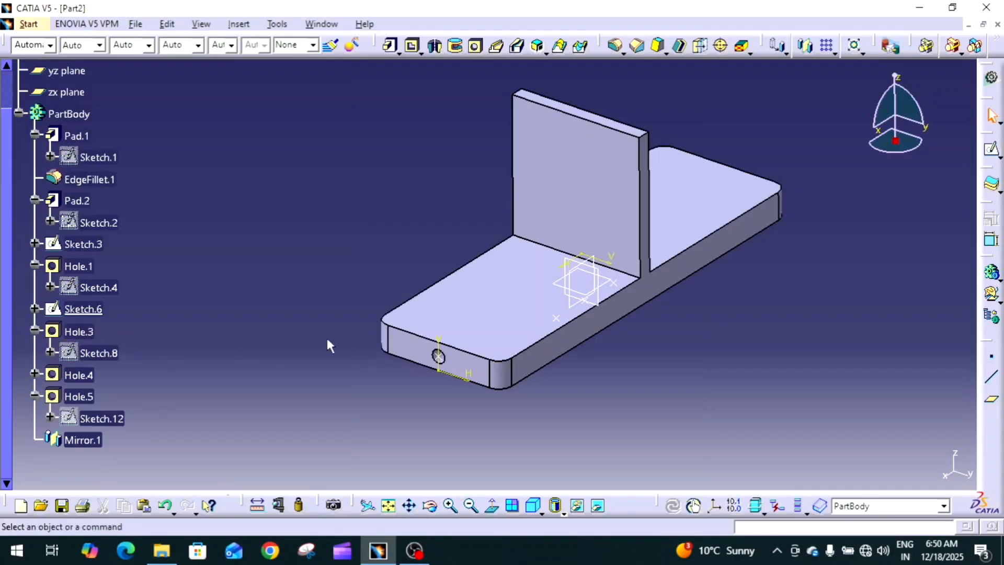
Define the PartBody as the in-work object and locate Mirror.1 at the end of its feature list
left_click(82, 120)
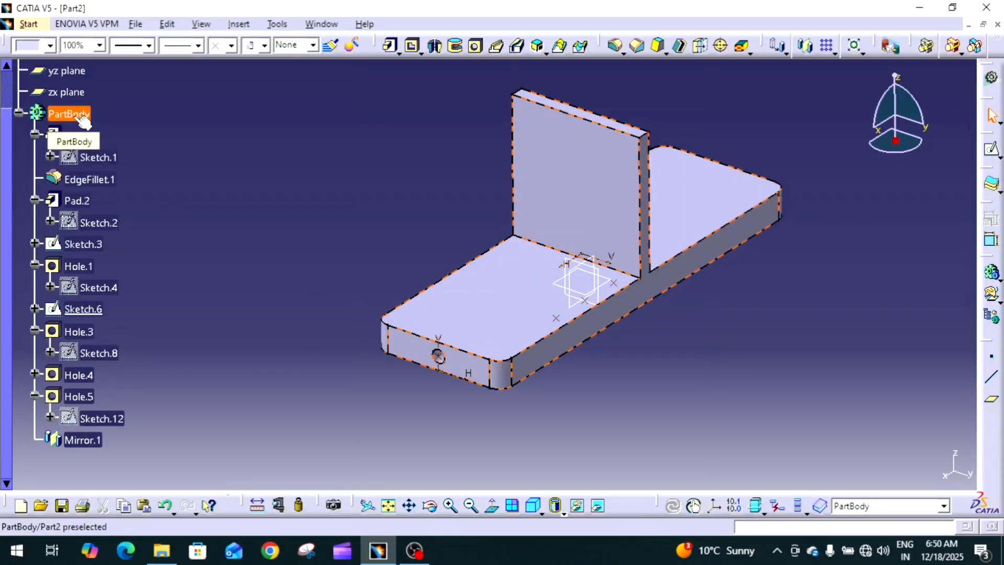
right_click(80, 117)
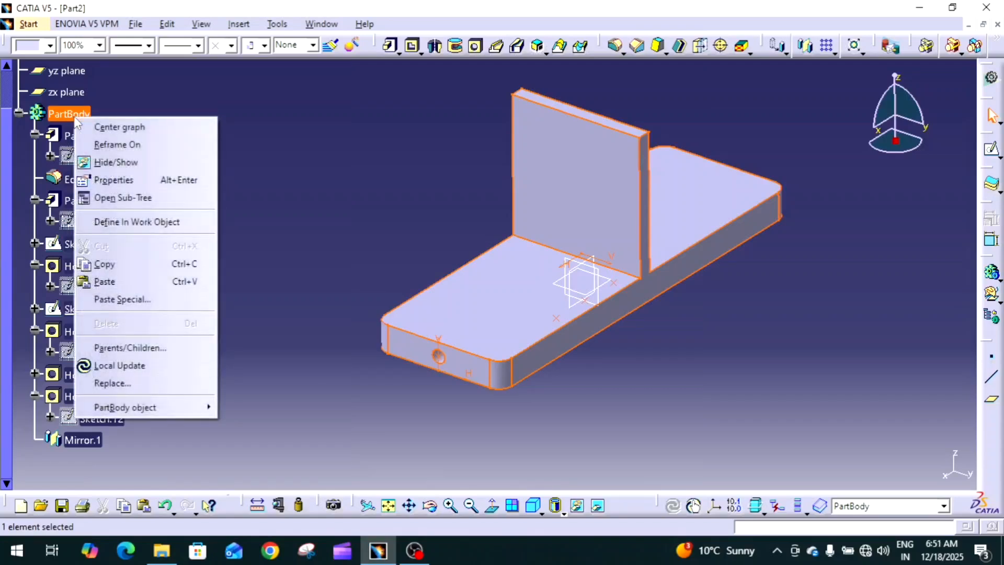
left_click(167, 223)
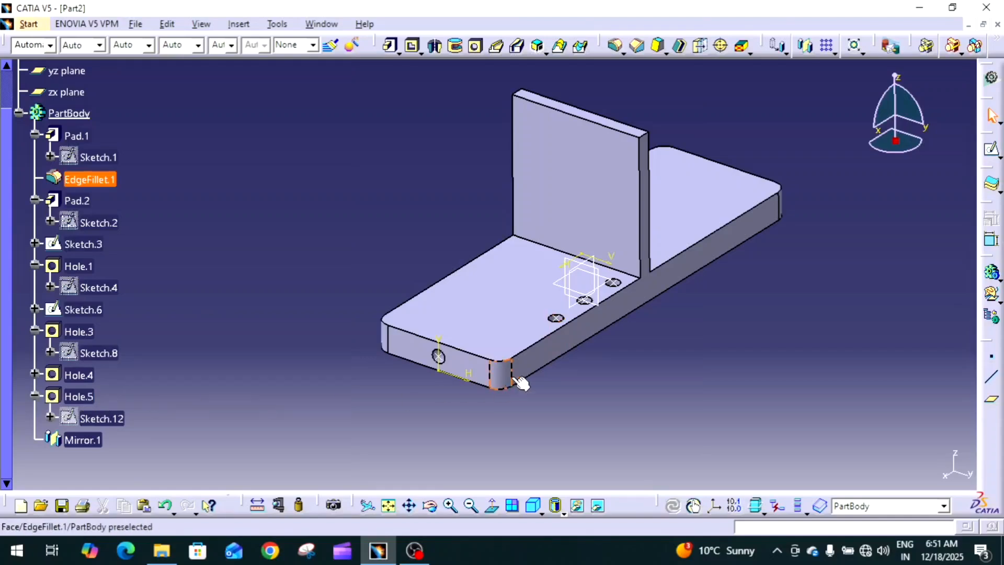
left_click(84, 438)
left_click(218, 427)
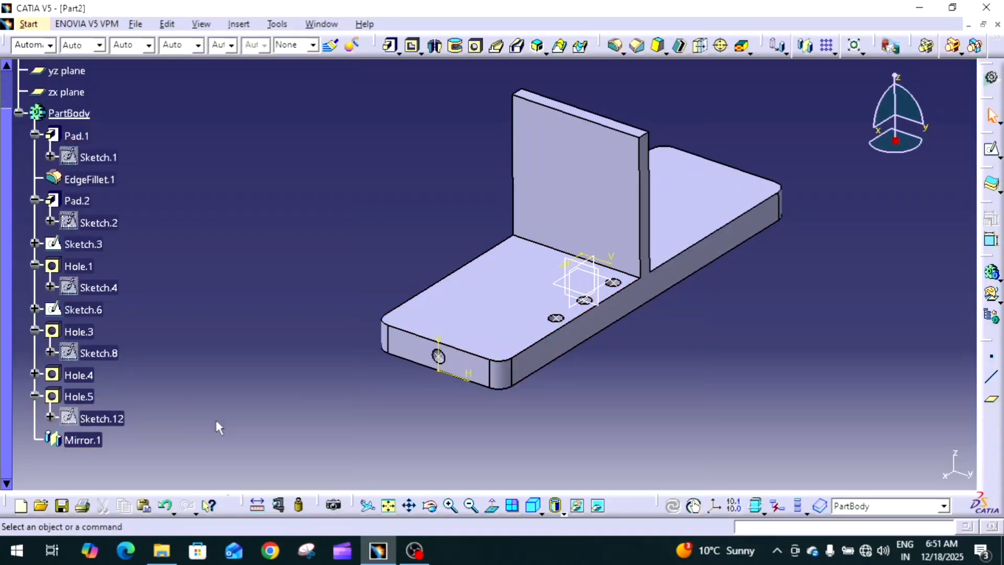
Define Sketch.6 as the in-work object of the part
right_click(92, 312)
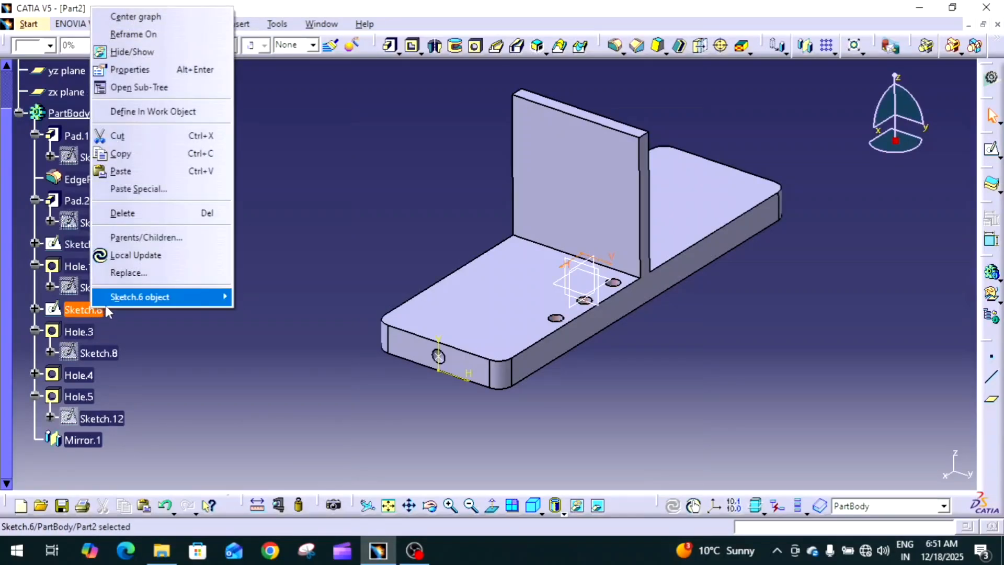
left_click(178, 112)
left_click(219, 223)
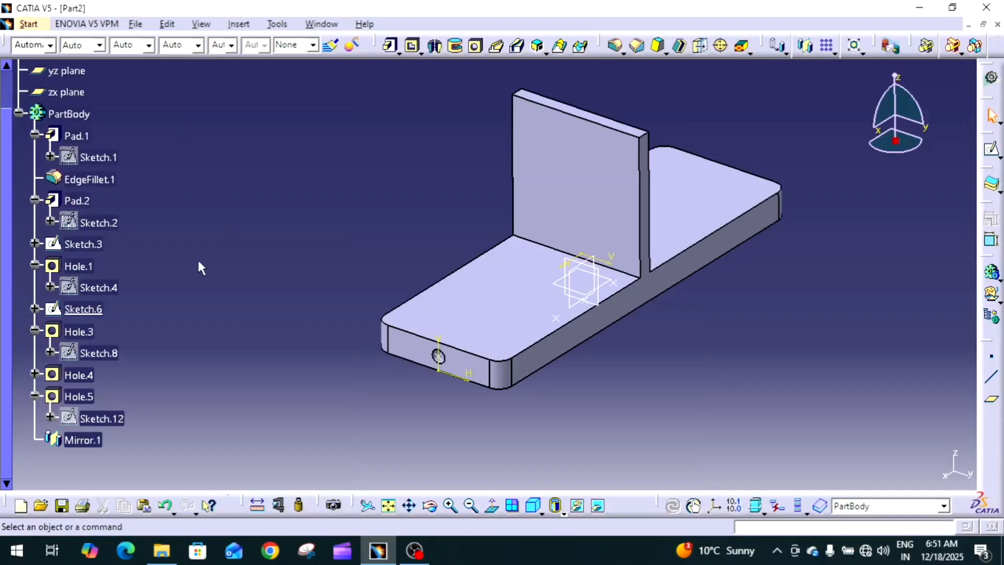
mouse_move(206, 334)
middle_mouse_down()
mouse_move(251, 292)
mouse_move(220, 322)
middle_mouse_up()
left_click(206, 334)
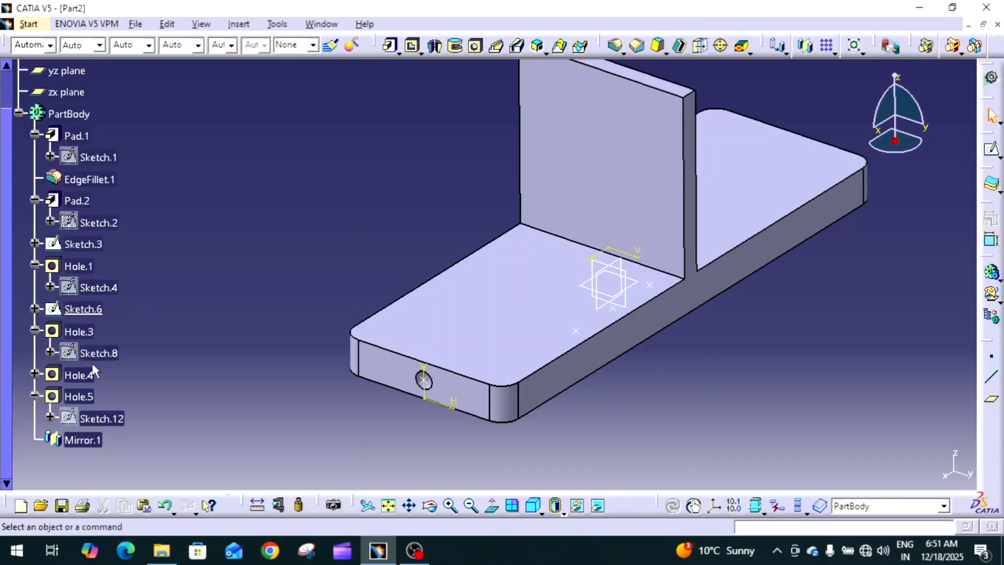
Define Hole.4 as the in-work object of the part
middle_click_drag(448, 318, 410, 309)
mouse_move(295, 317)
middle_mouse_down()
mouse_move(287, 324)
mouse_move(293, 311)
middle_mouse_up()
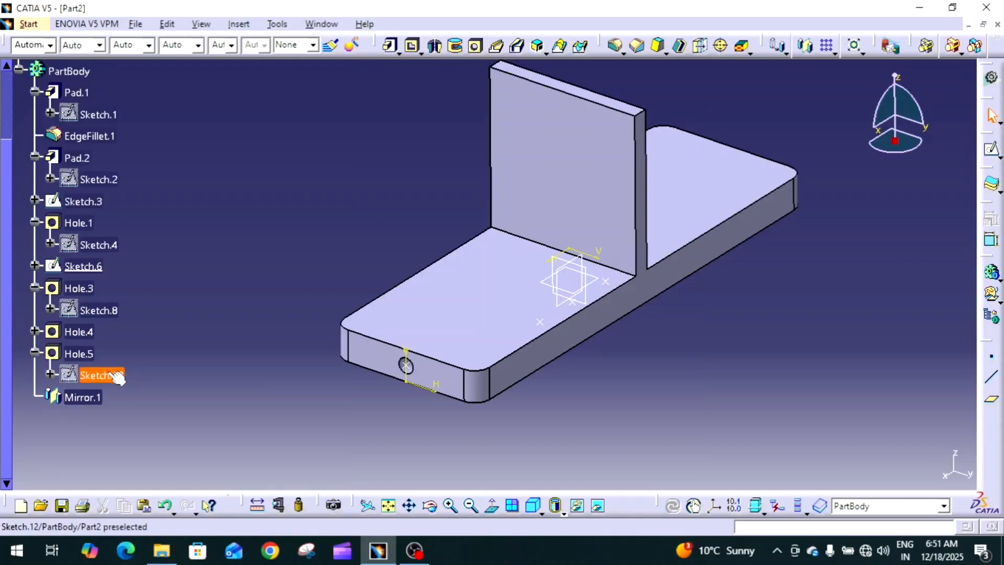
right_click(83, 333)
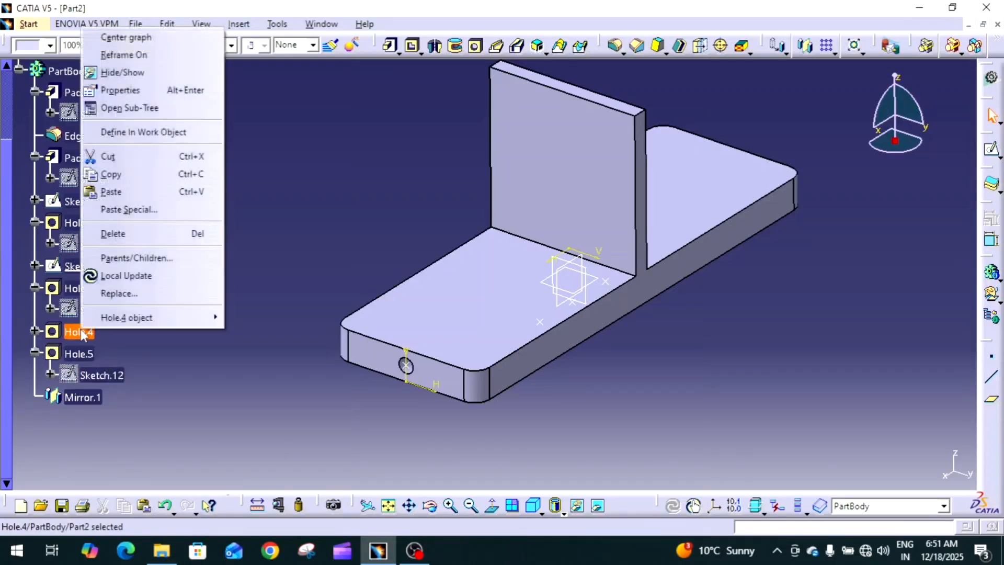
mouse_move(148, 319)
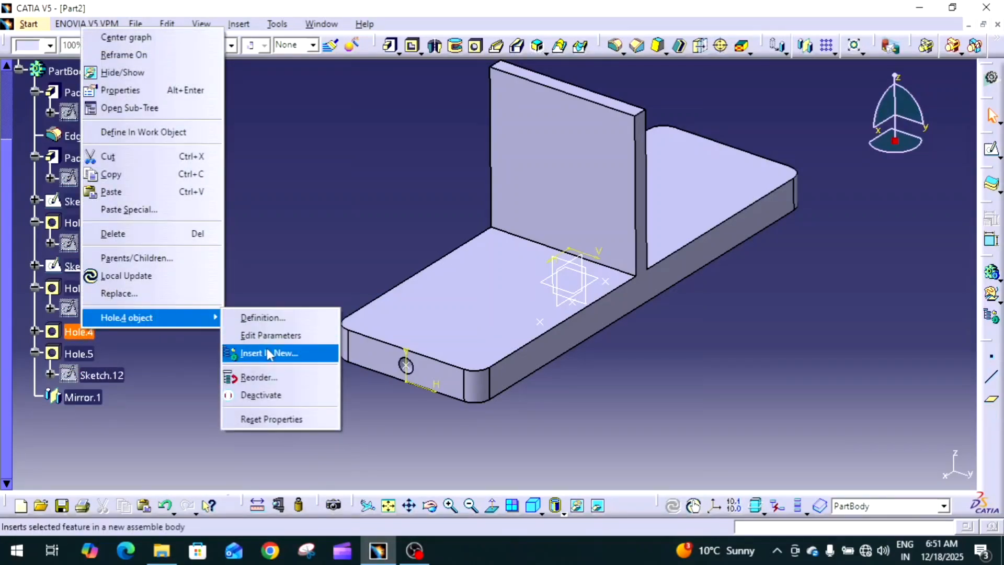
left_click(152, 134)
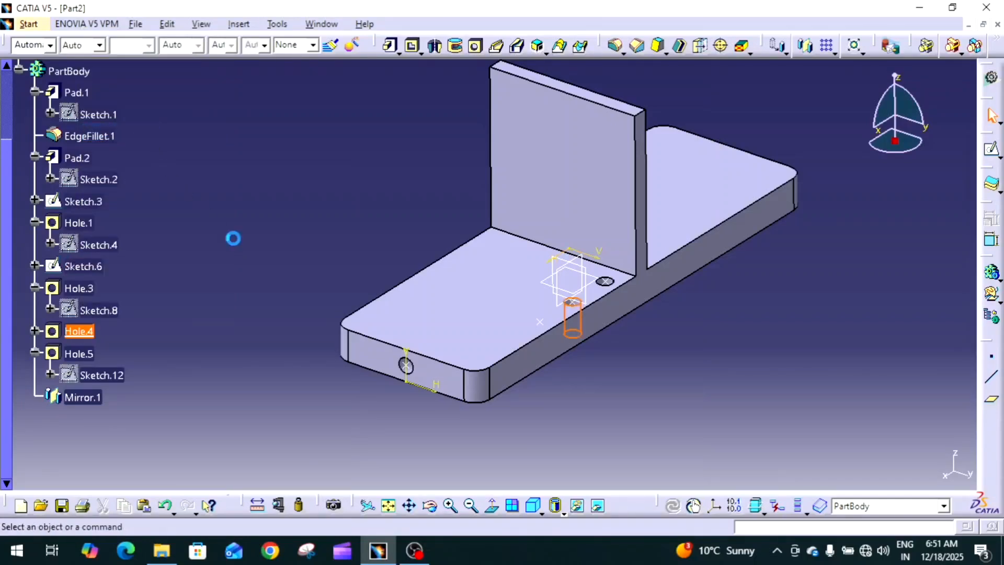
middle_click_drag(230, 261, 231, 252)
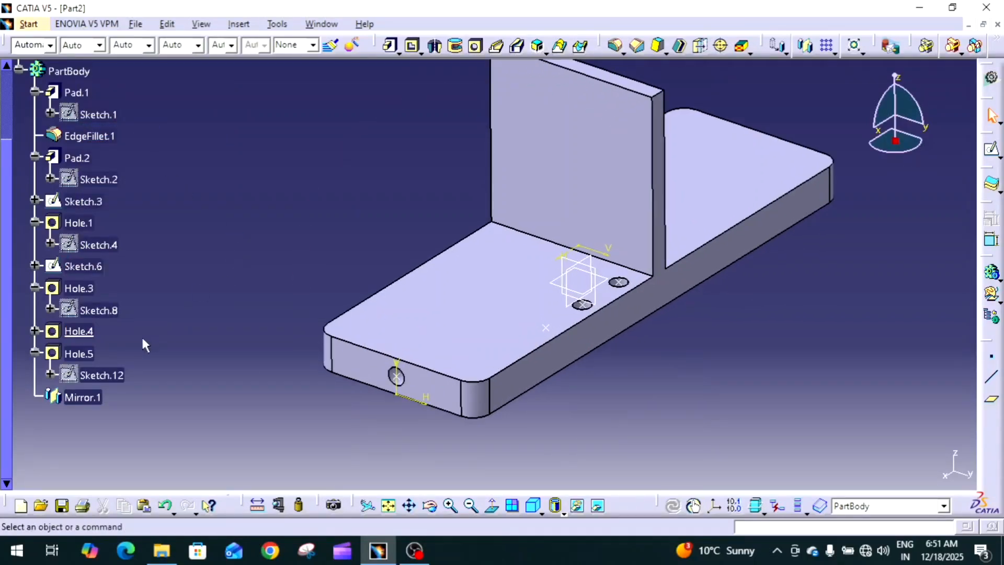
left_click(86, 353)
left_click(148, 403)
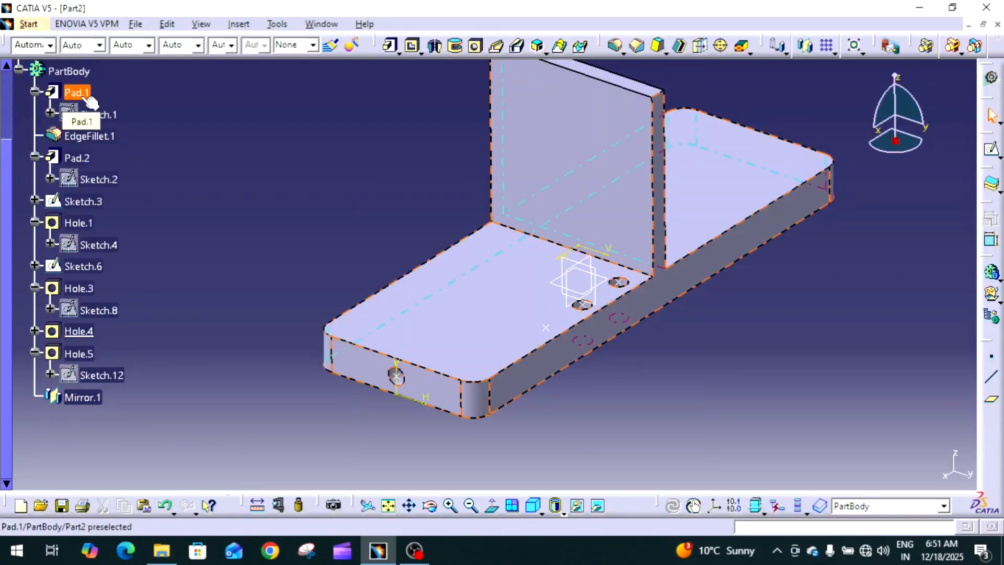
Define EdgeFillet.1 as the in-work object of the part
right_click(94, 137)
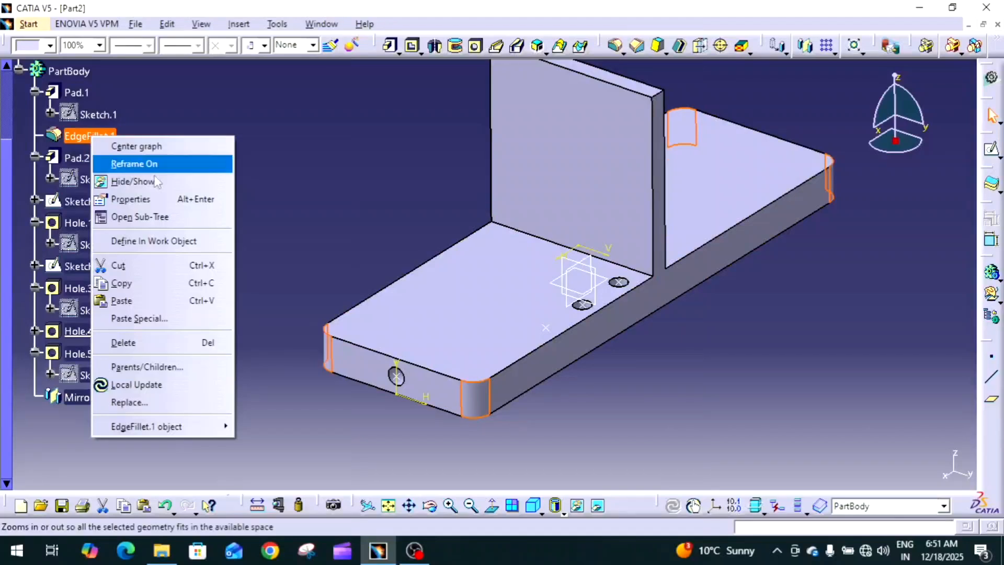
left_click(180, 241)
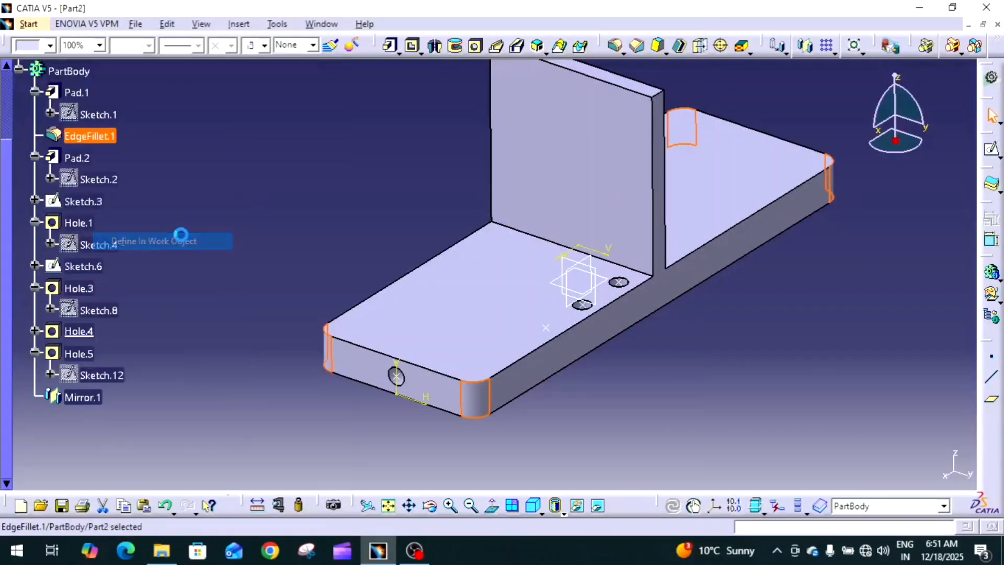
middle_click_drag(203, 265, 204, 268)
left_click(205, 268)
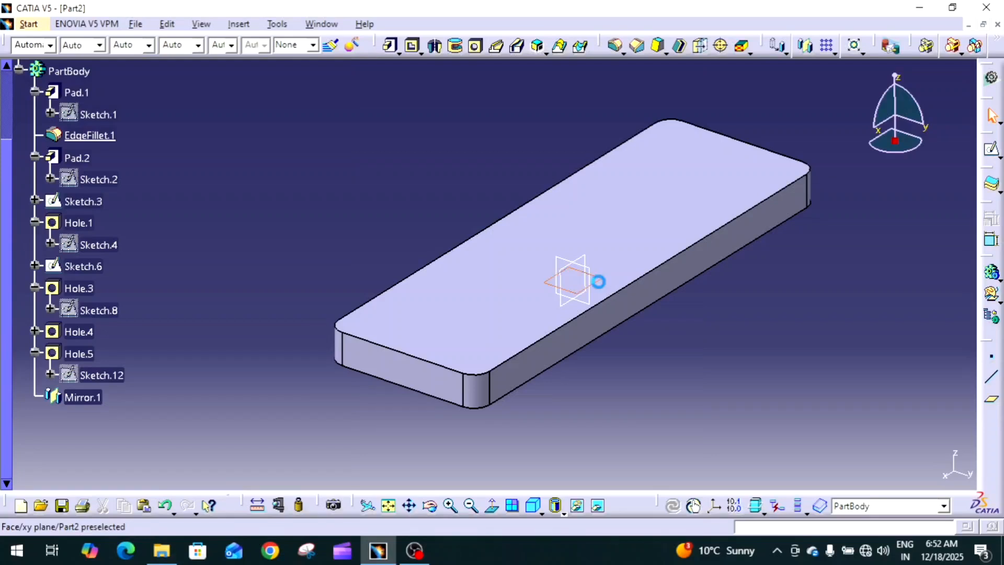
Sketch a centered rectangle at the origin on the xy plane and exit the sketch
left_click(597, 281)
left_click(995, 150)
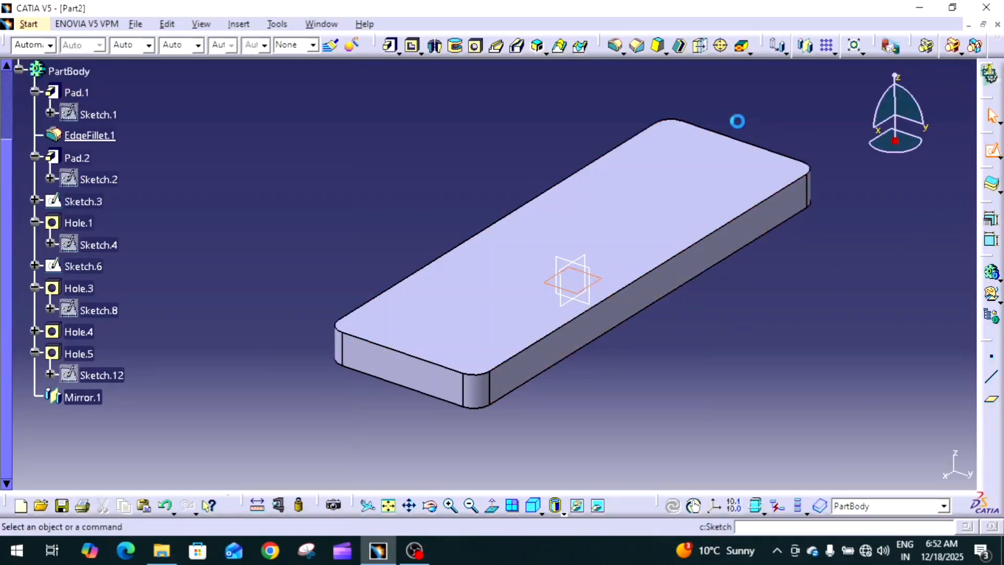
left_click(540, 46)
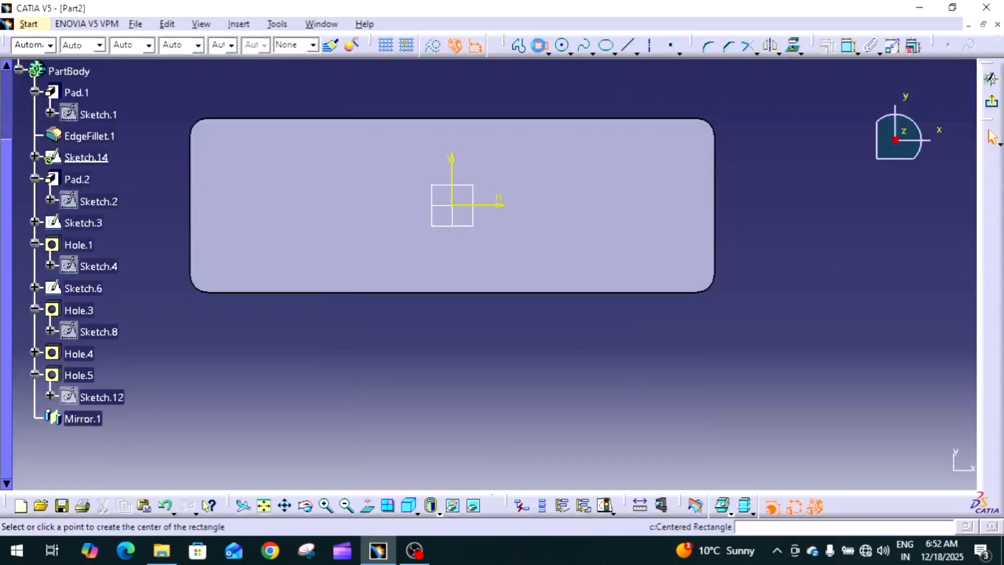
left_click(452, 205)
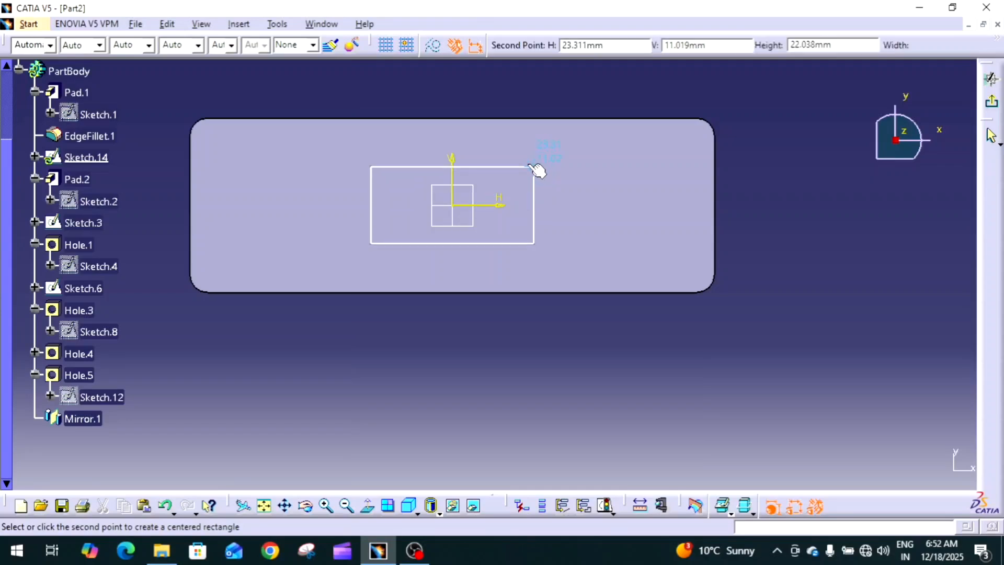
left_click(509, 162)
left_click(987, 104)
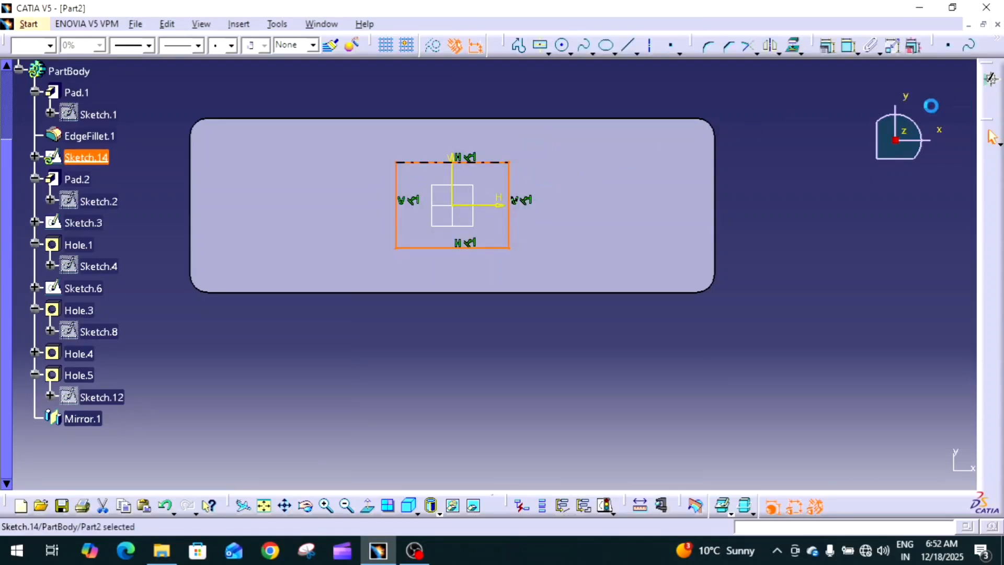
Pad the rectangle sketch with a length of 50 mm
left_click(392, 47)
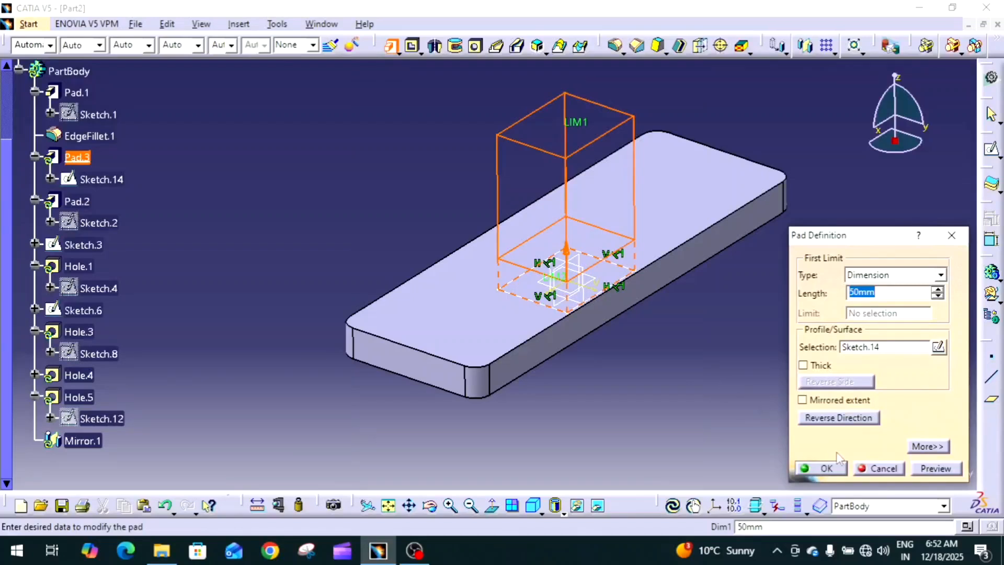
left_click(824, 468)
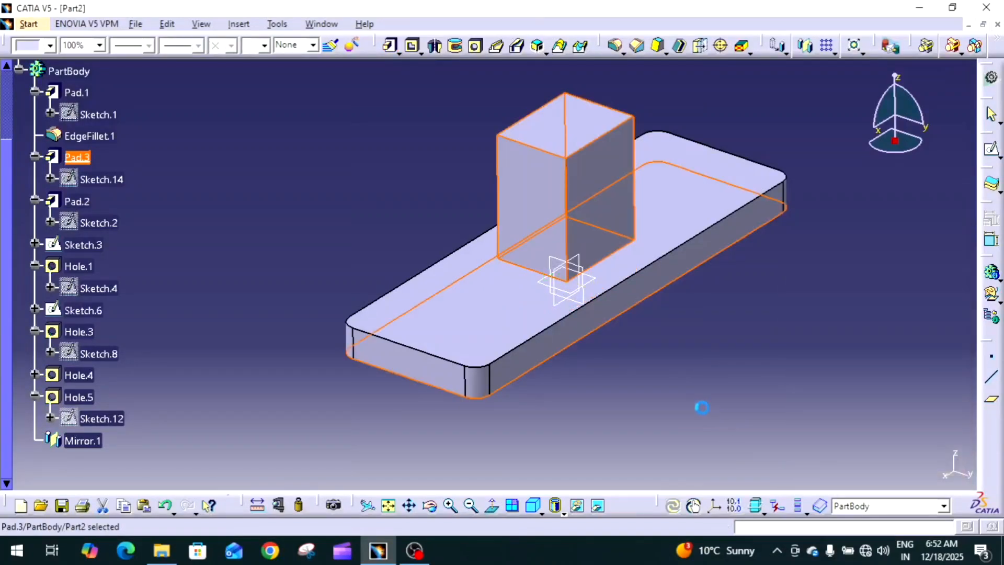
middle_click_drag(700, 407, 684, 413)
left_click(253, 200)
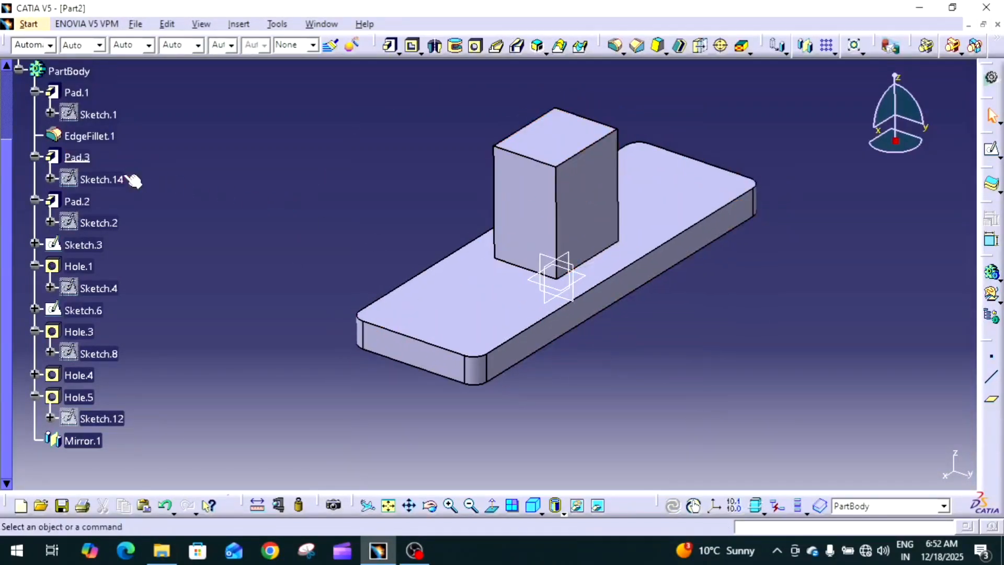
Delete Pad.3, the block after EdgeFillet.1, together with its aggregated elements
left_click(84, 157)
right_click(86, 200)
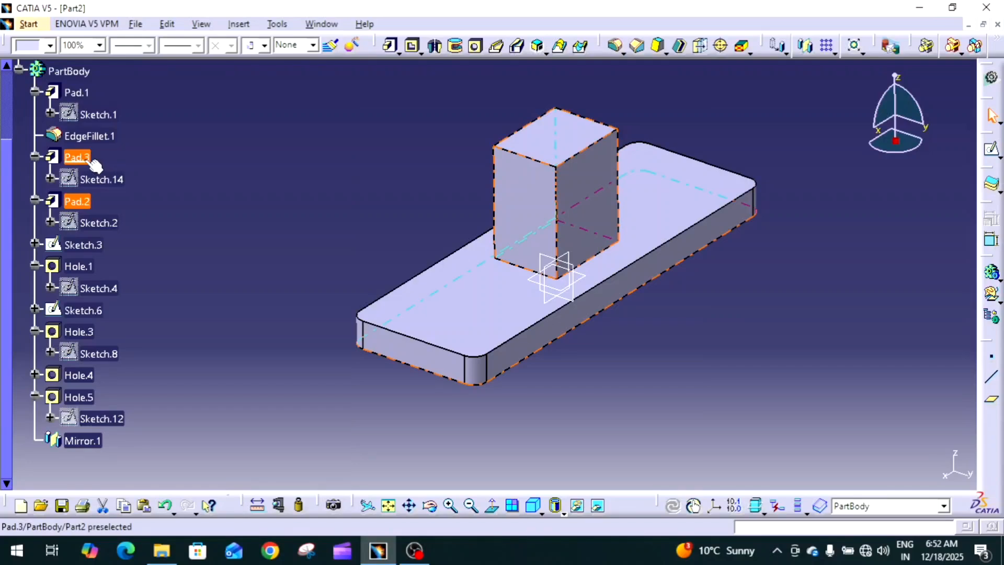
left_click(110, 138)
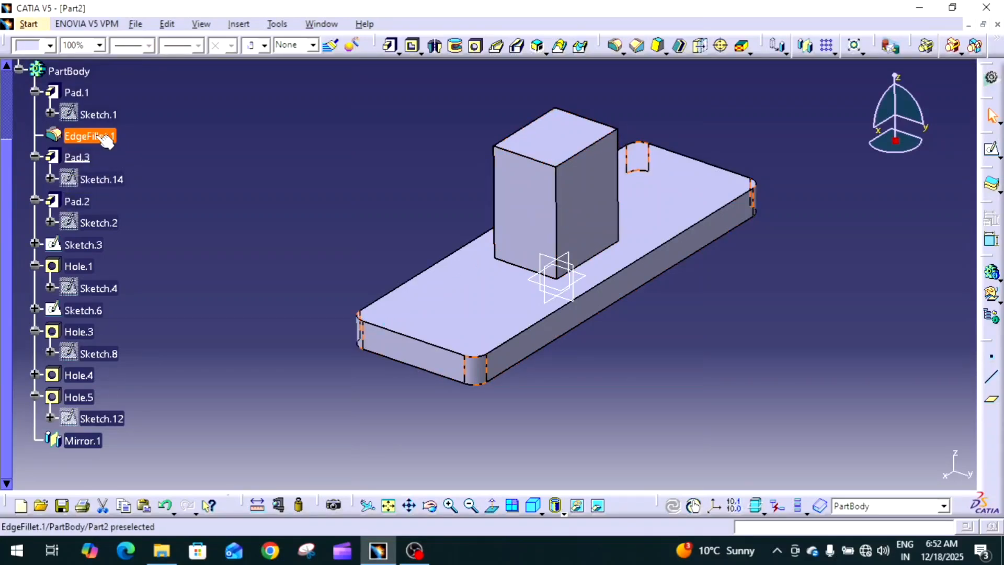
right_click(68, 162)
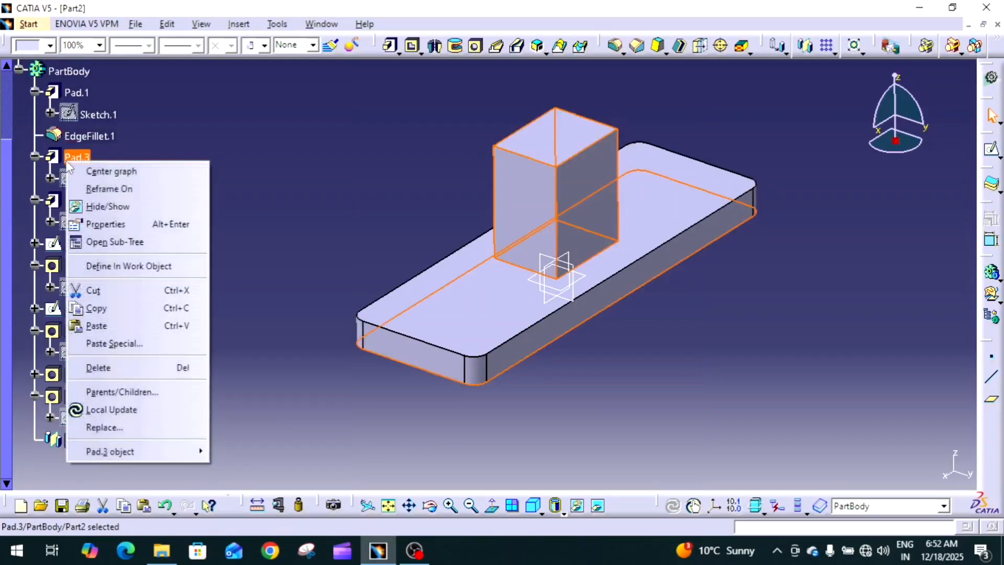
left_click(99, 368)
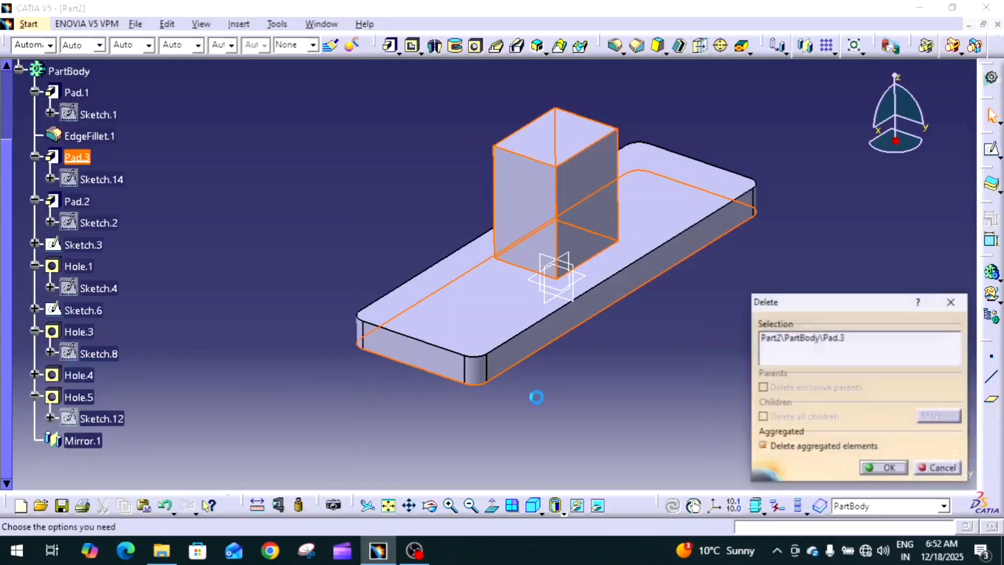
left_click(869, 467)
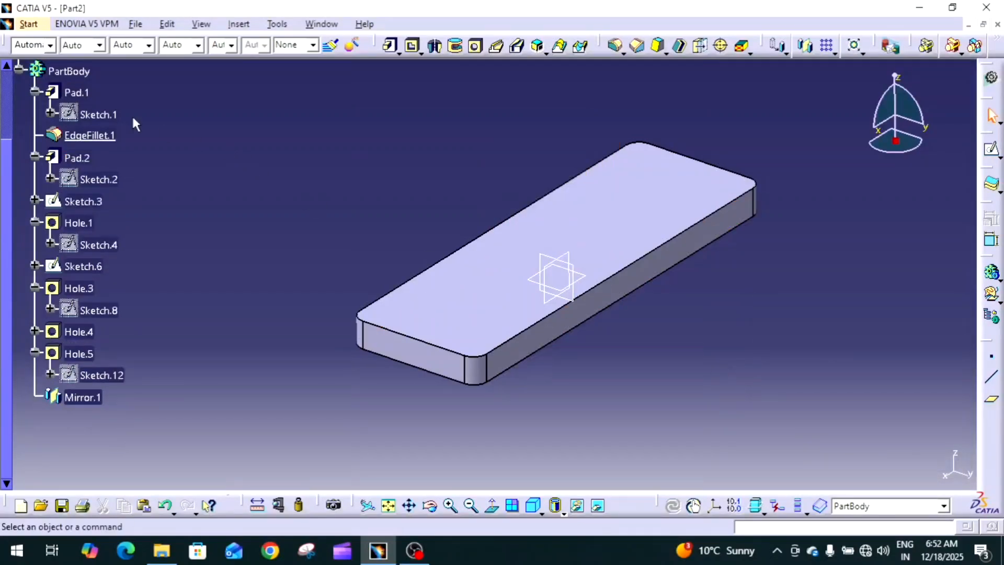
Define the PartBody as the in-work object to restore the complete part
scroll(104, 115, "up", 2)
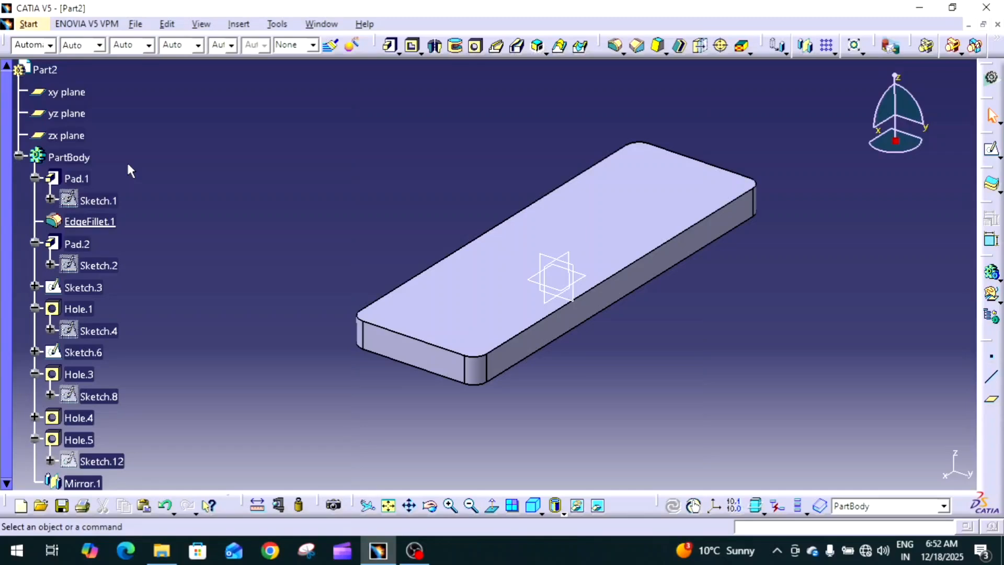
left_click(79, 160)
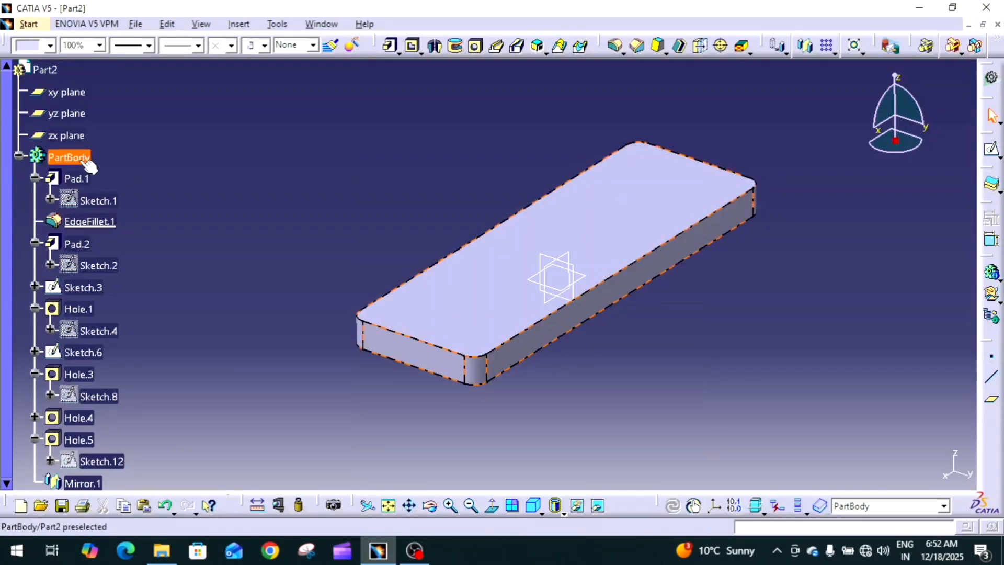
right_click(80, 159)
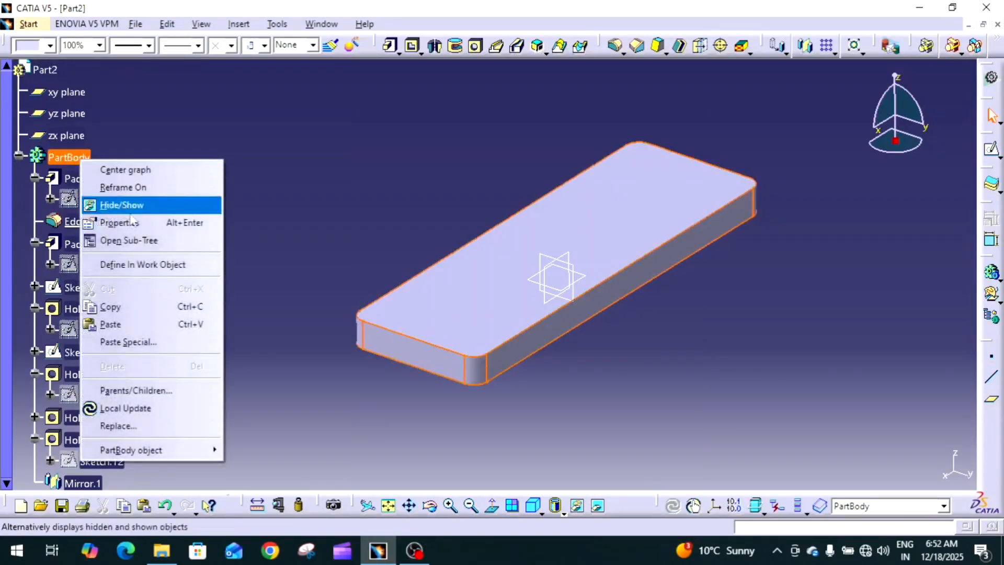
left_click(154, 265)
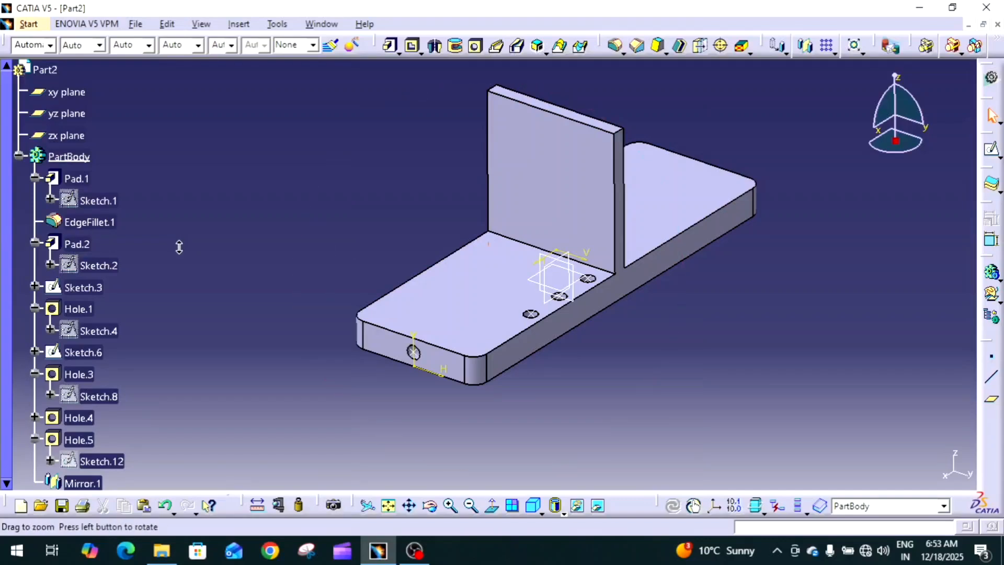
Collapse the pad and hole features under the PartBody in the specification tree so their sketches are hidden
left_click(34, 178)
left_click(34, 220)
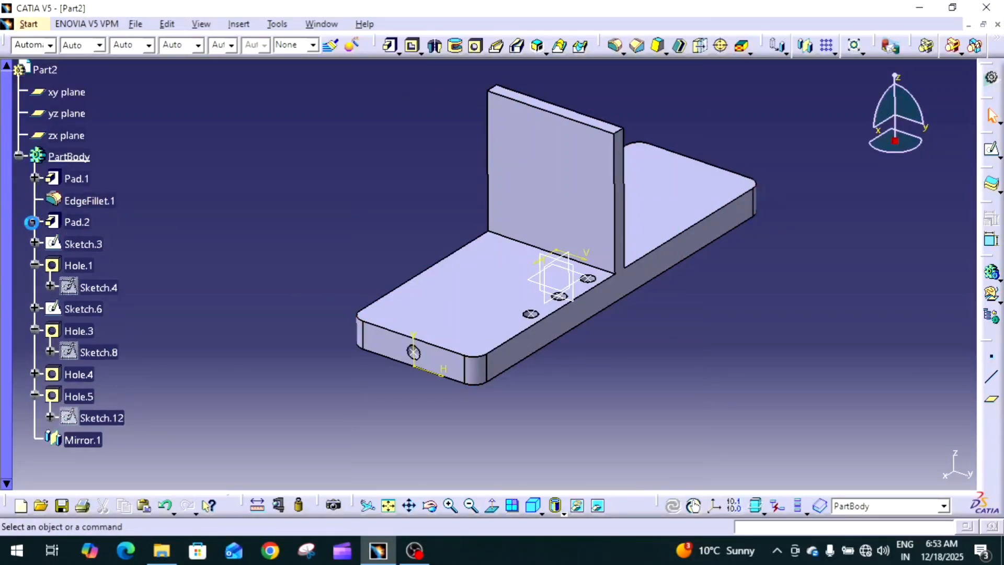
left_click(35, 265)
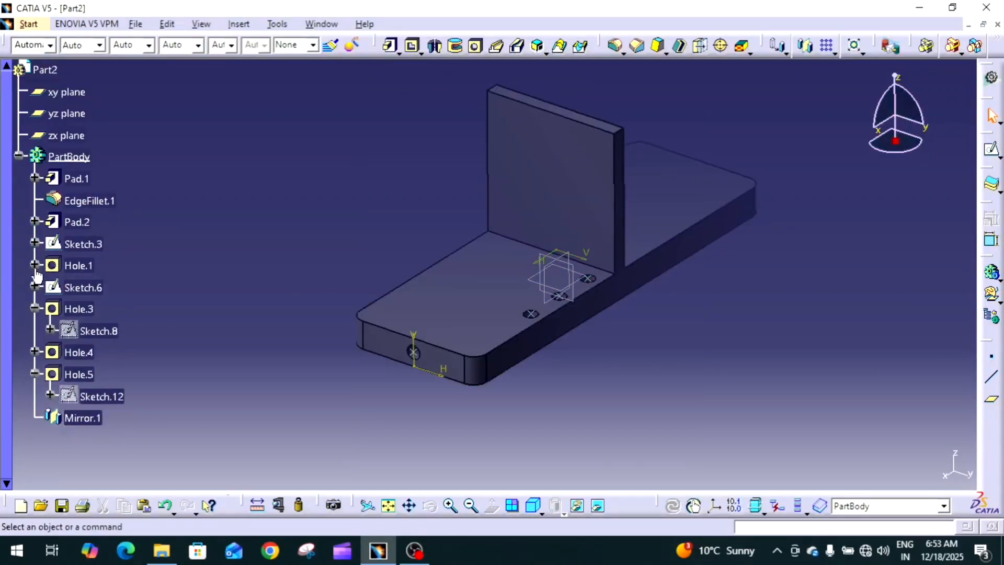
double_click(87, 159)
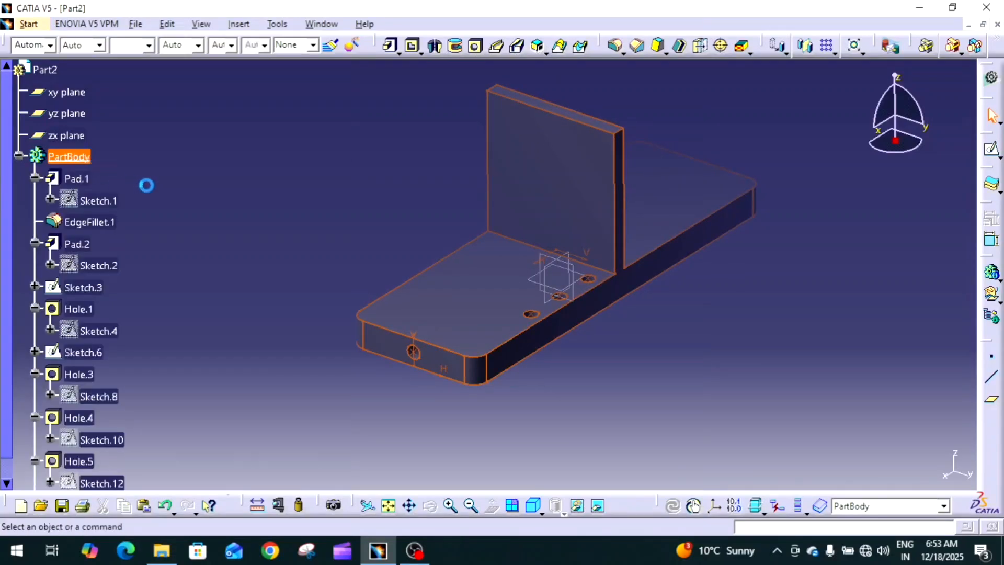
left_click(35, 243)
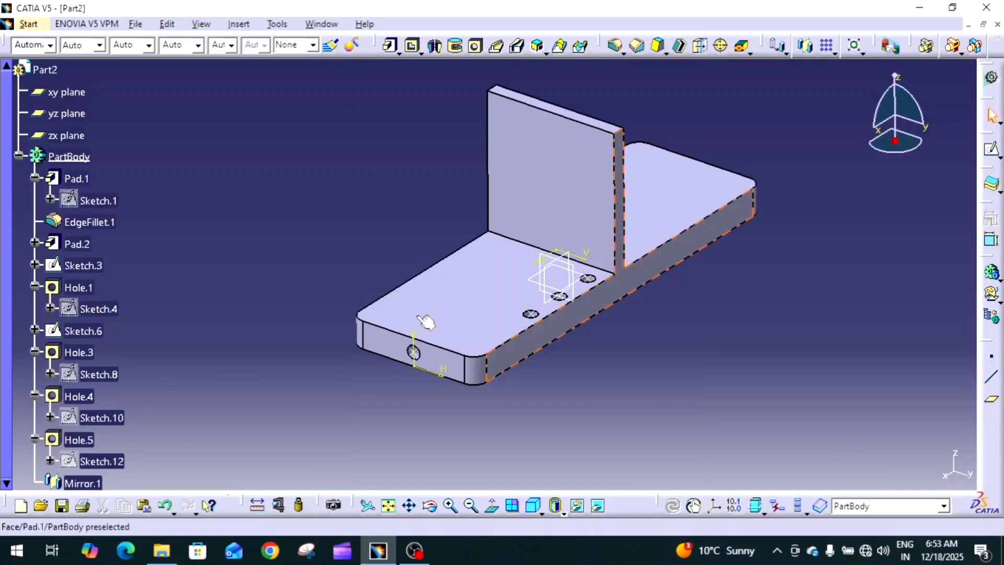
left_click(35, 286)
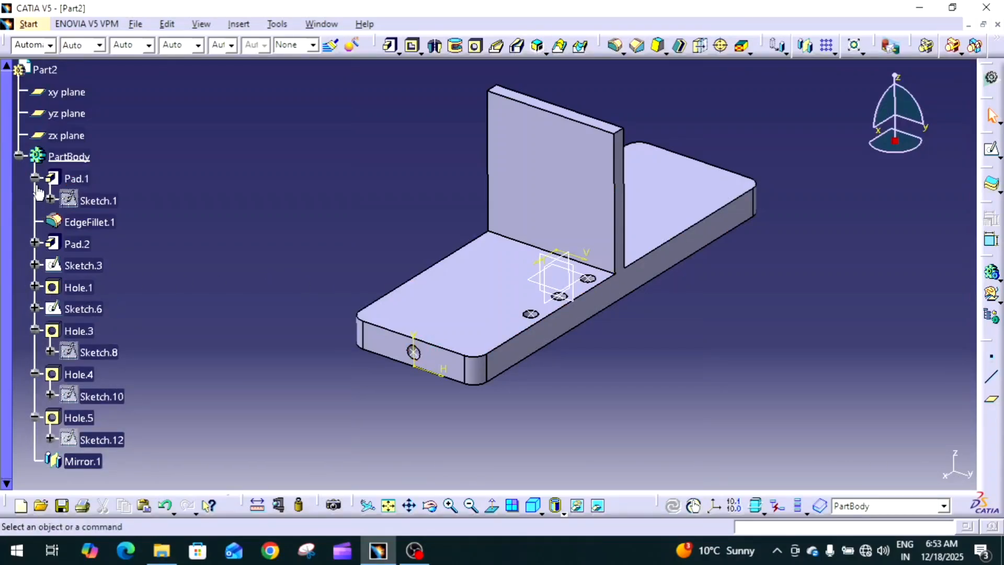
left_click(35, 178)
left_click(35, 309)
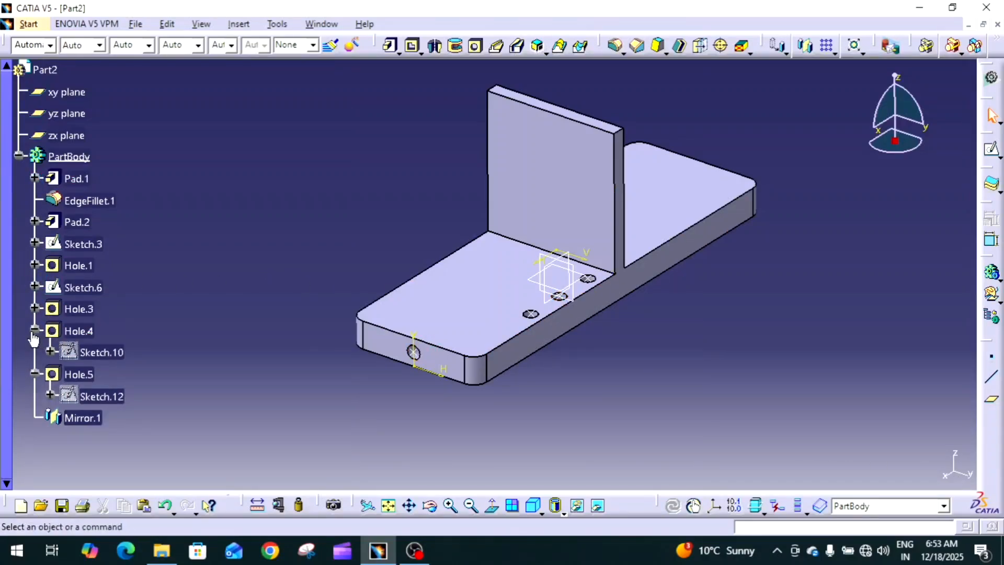
left_click(35, 331)
left_click(35, 352)
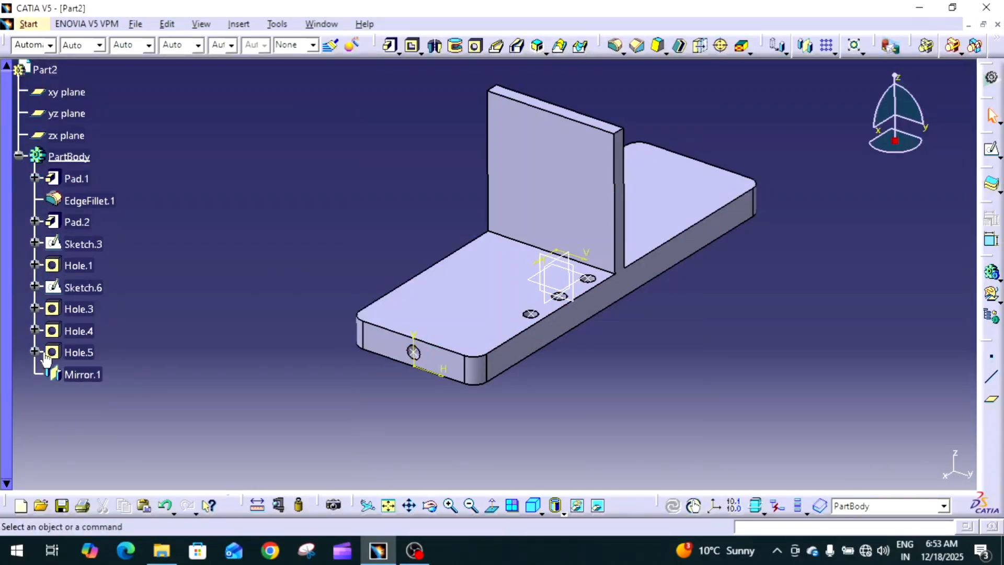
Insert a new empty body into the part after the PartBody
left_click(267, 26)
mouse_move(239, 24)
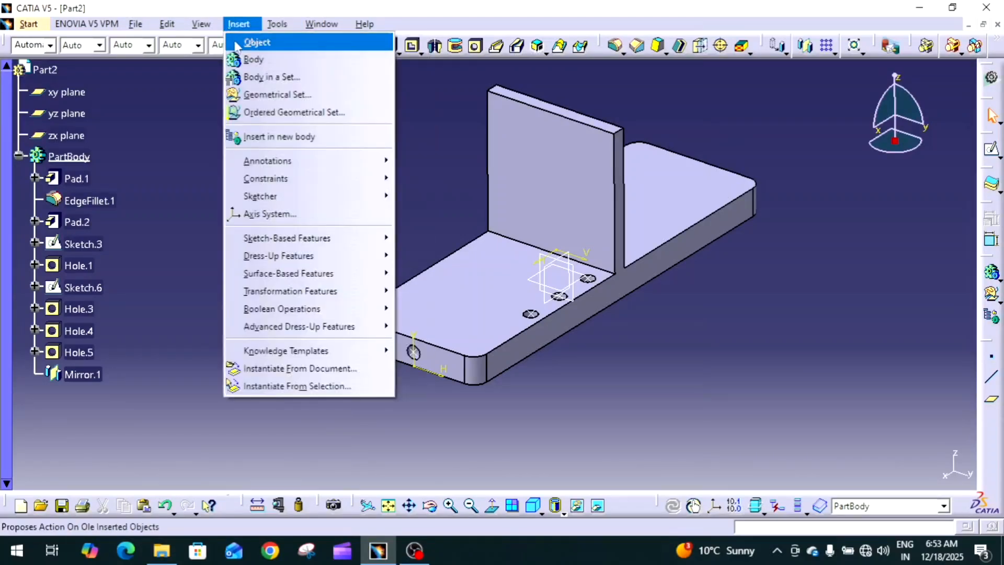
left_click(246, 61)
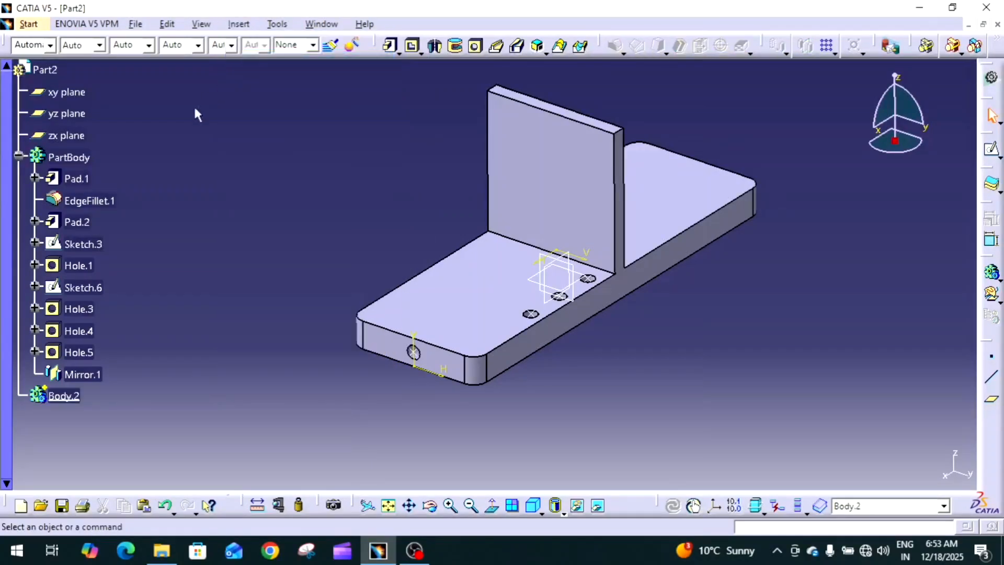
right_click(71, 398)
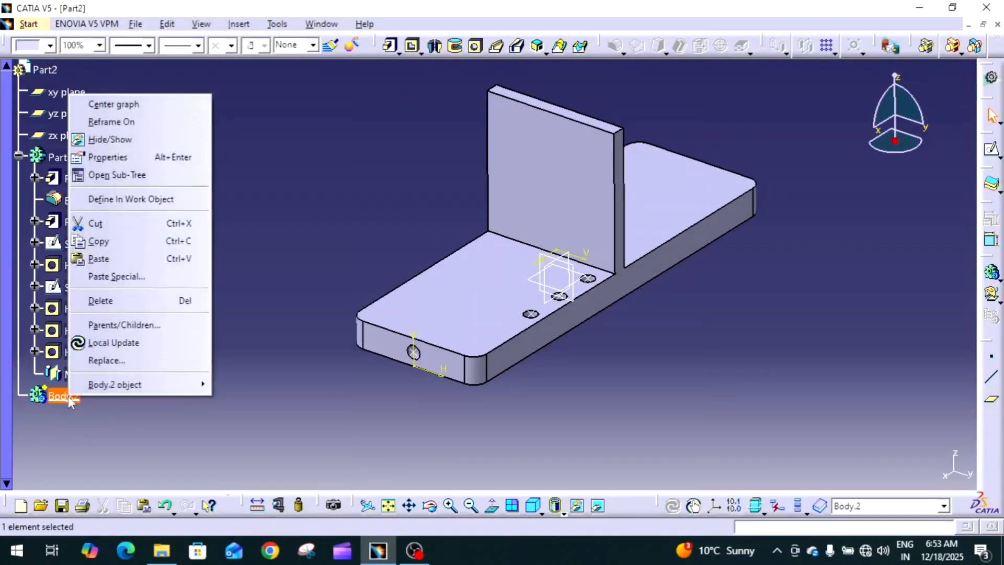
left_click(99, 241)
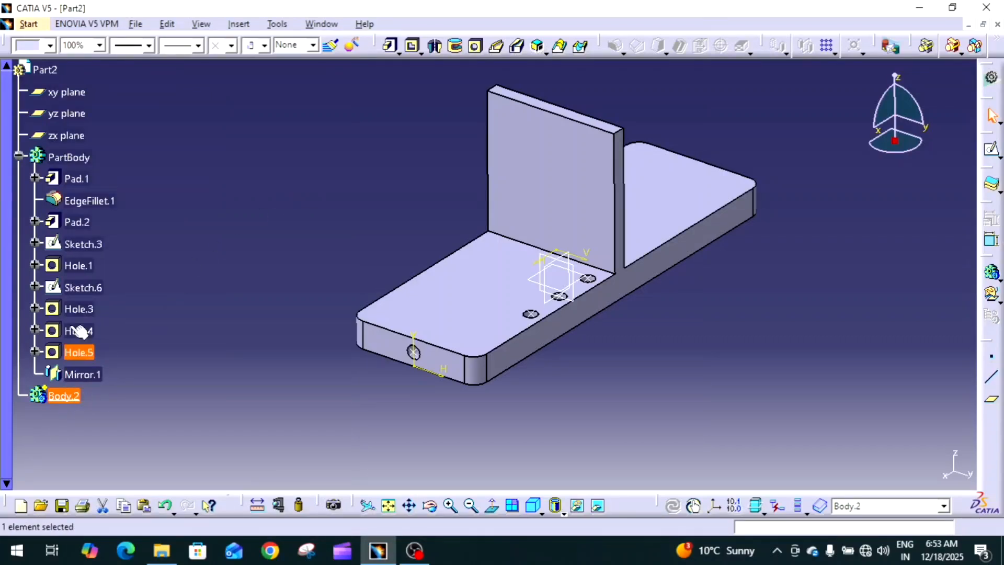
left_click(69, 158)
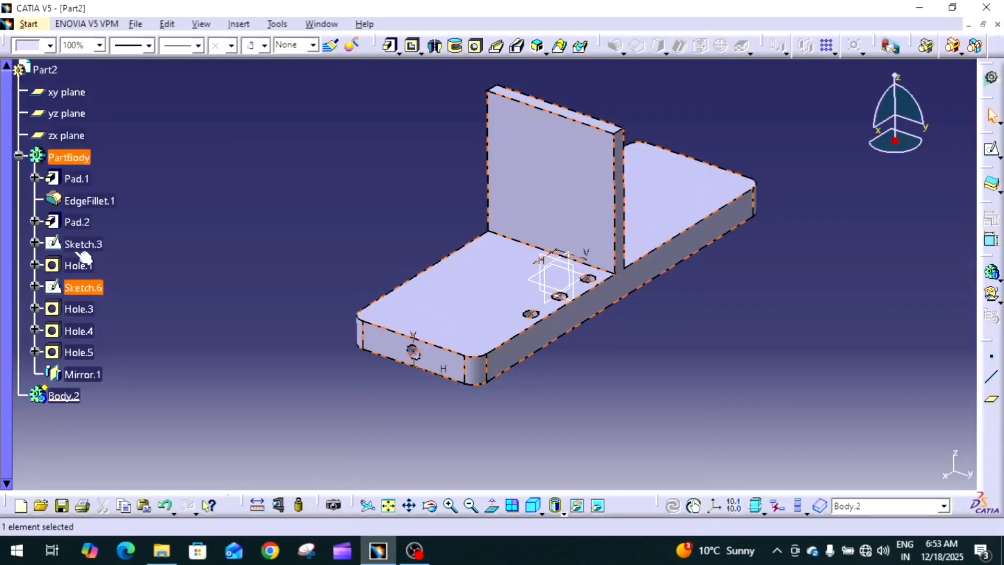
left_click(70, 396)
left_click(82, 425)
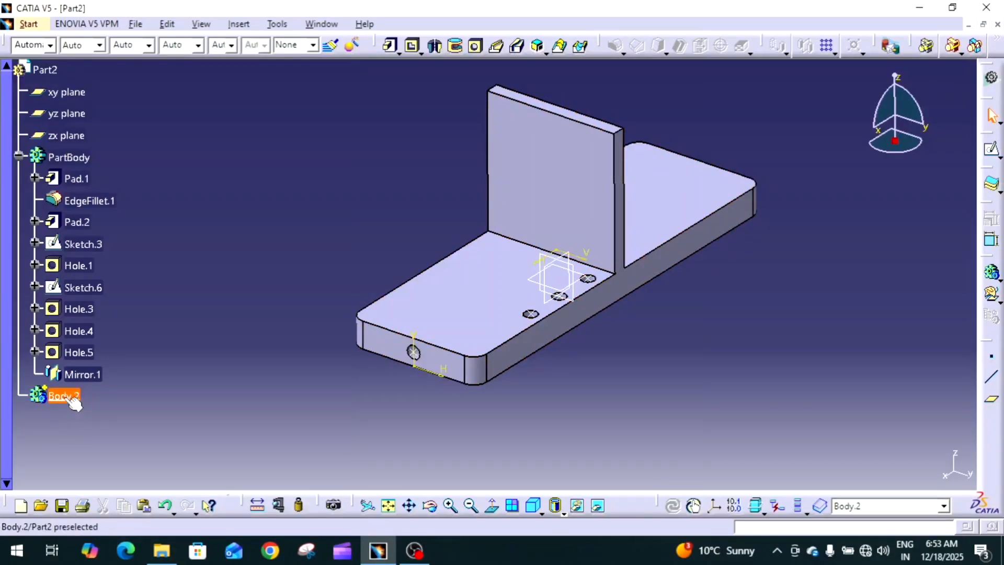
Define the PartBody as the in-work object and delete the empty Body.2 from the part
left_click(69, 159)
right_click(68, 159)
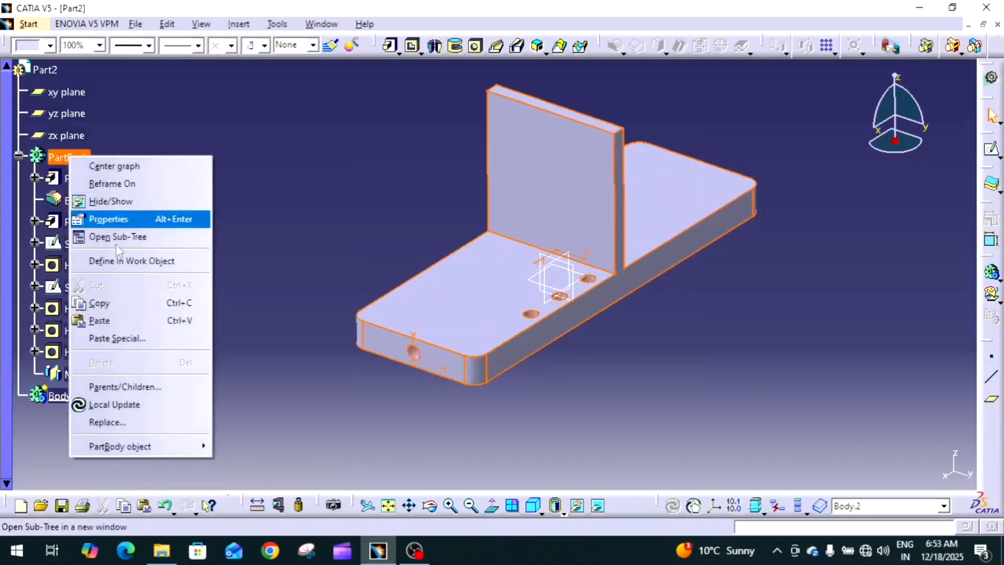
left_click(124, 261)
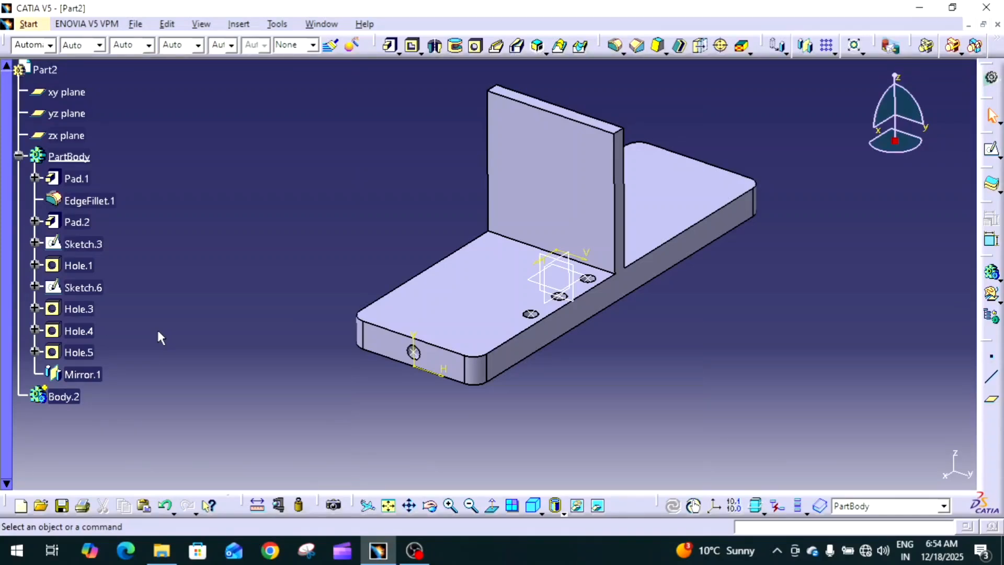
right_click(63, 396)
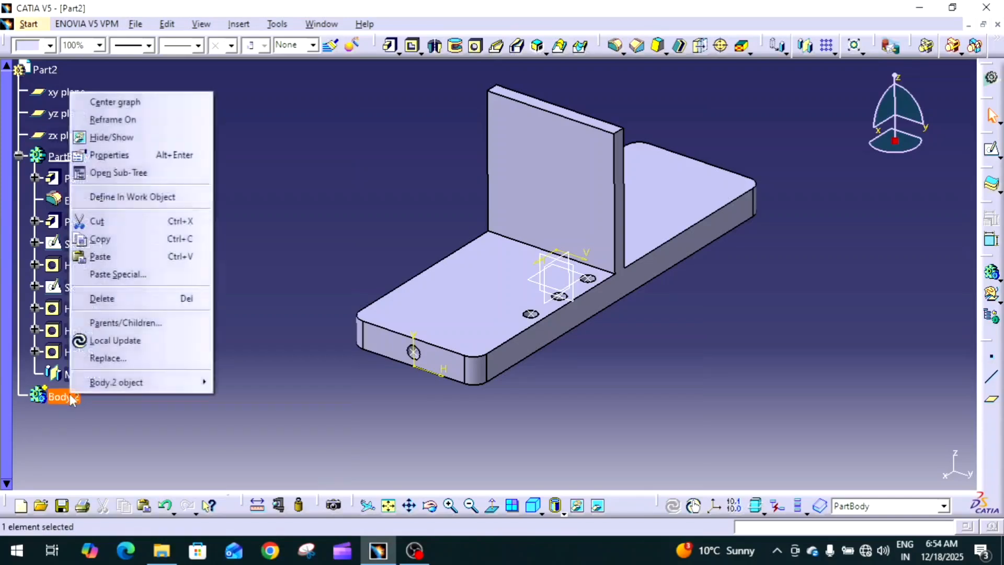
left_click(135, 299)
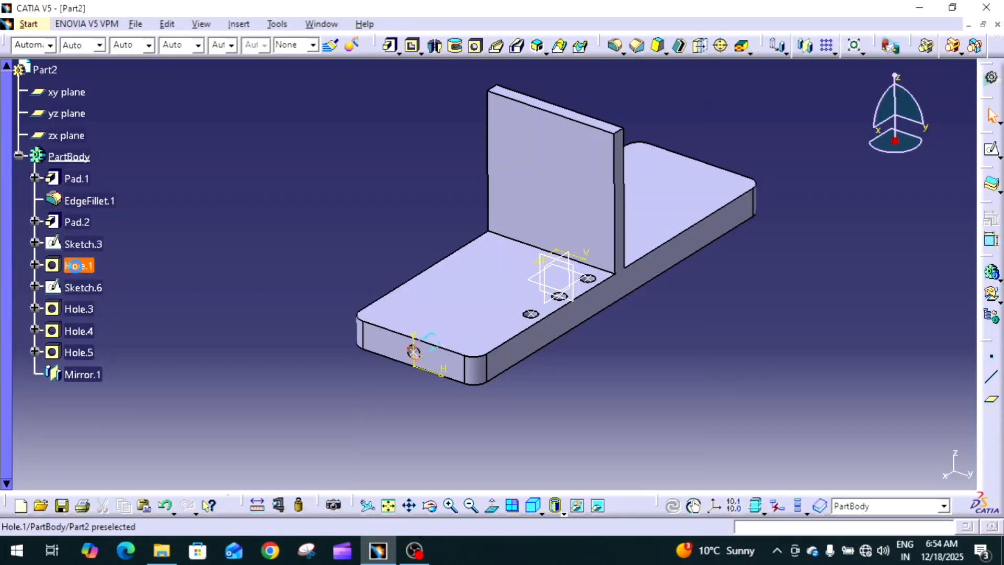
Deactivate Hole.1 on the base plate's end face together with all its children and aggregated elements
right_click(78, 266)
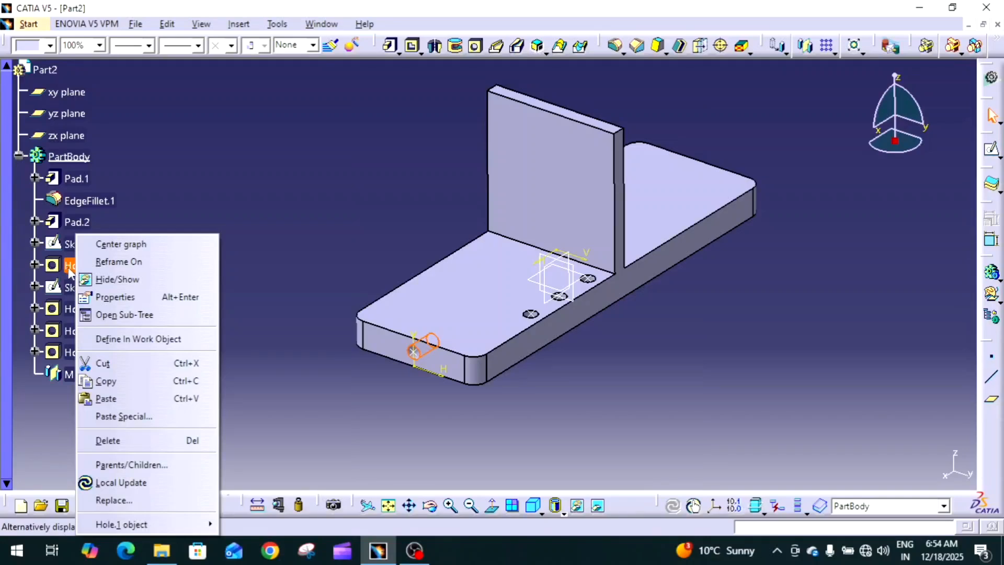
mouse_move(167, 517)
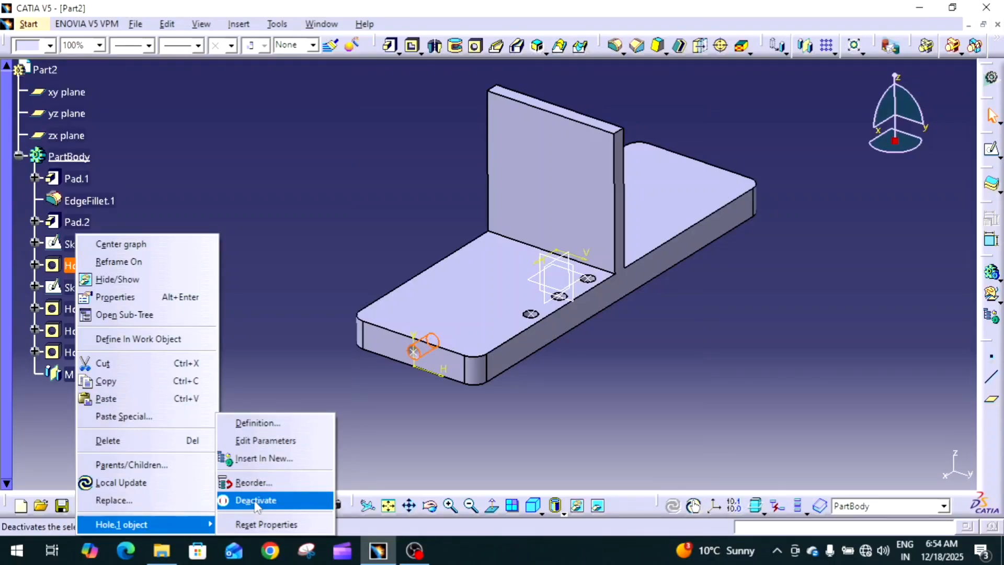
left_click(255, 501)
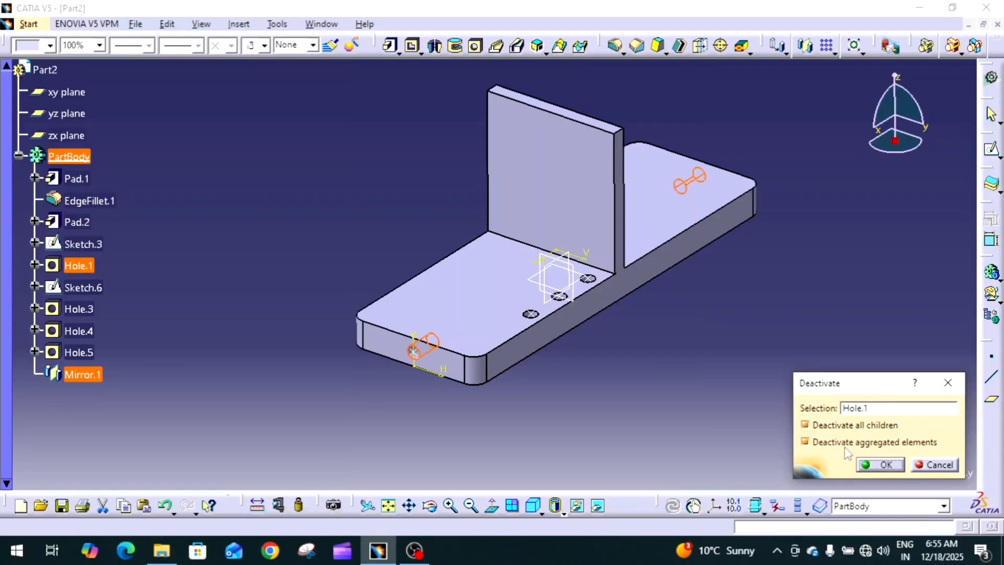
left_click(883, 464)
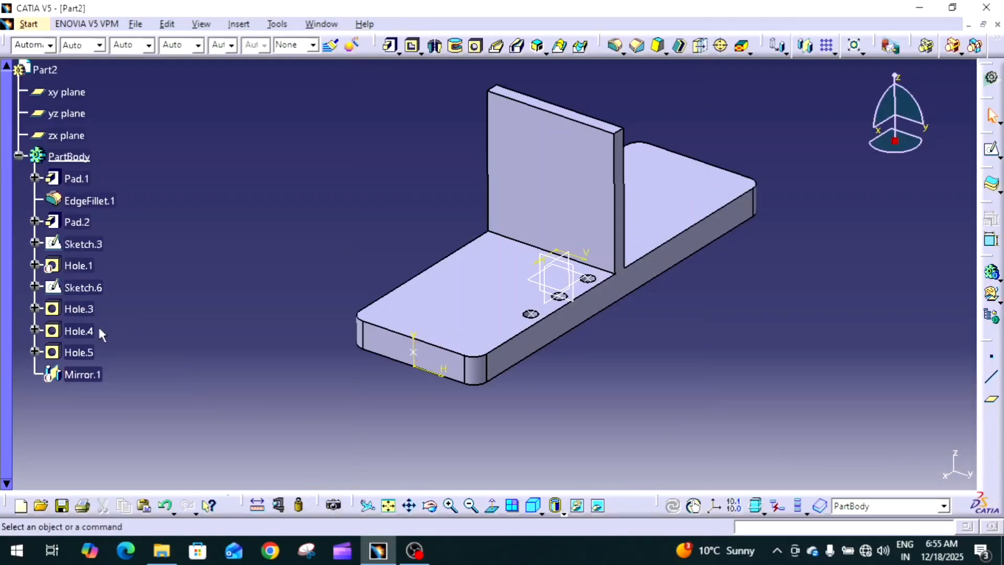
Examine the parents and children of Mirror.1 to see which elements it depends on
right_click(97, 381)
mouse_move(132, 367)
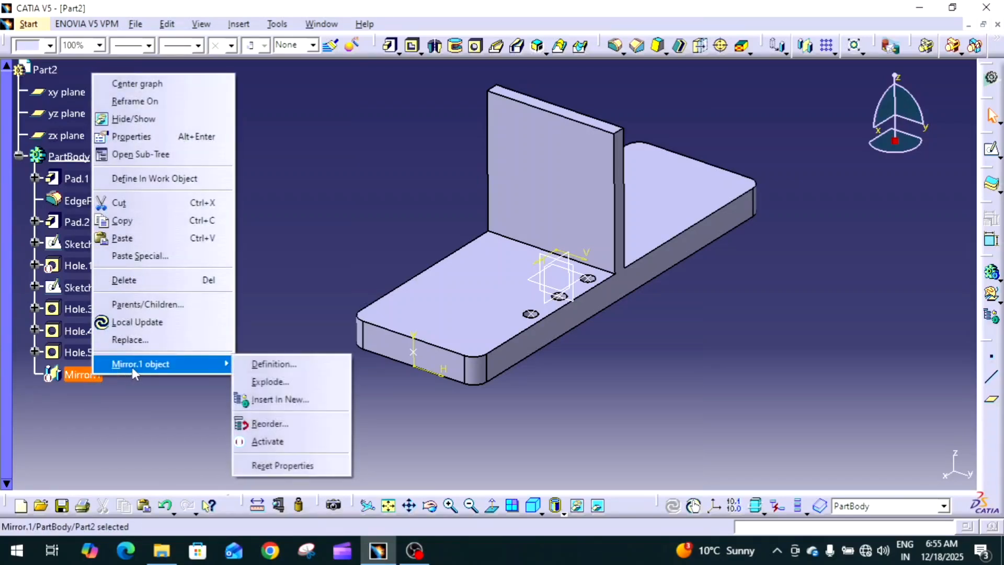
left_click(204, 305)
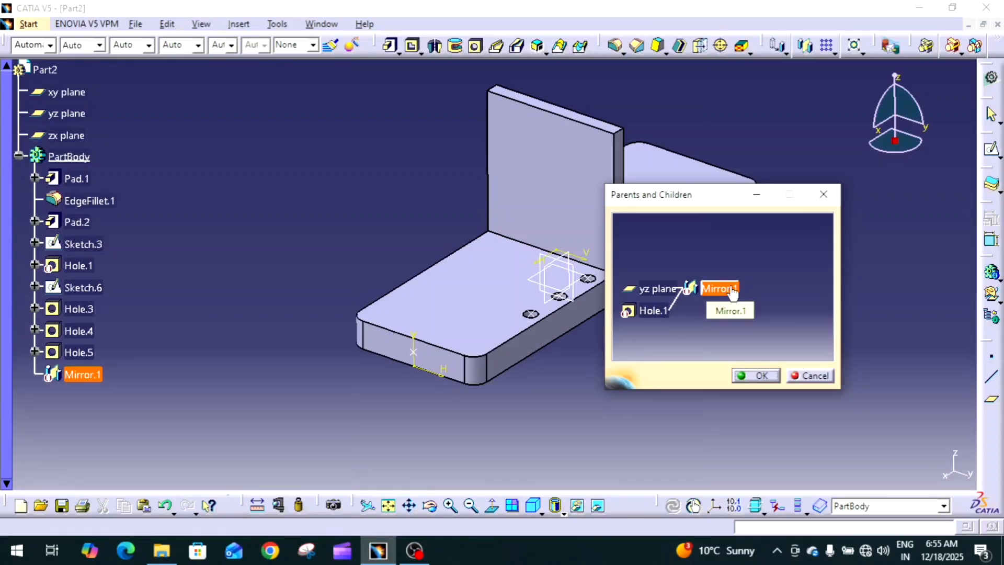
left_click(768, 375)
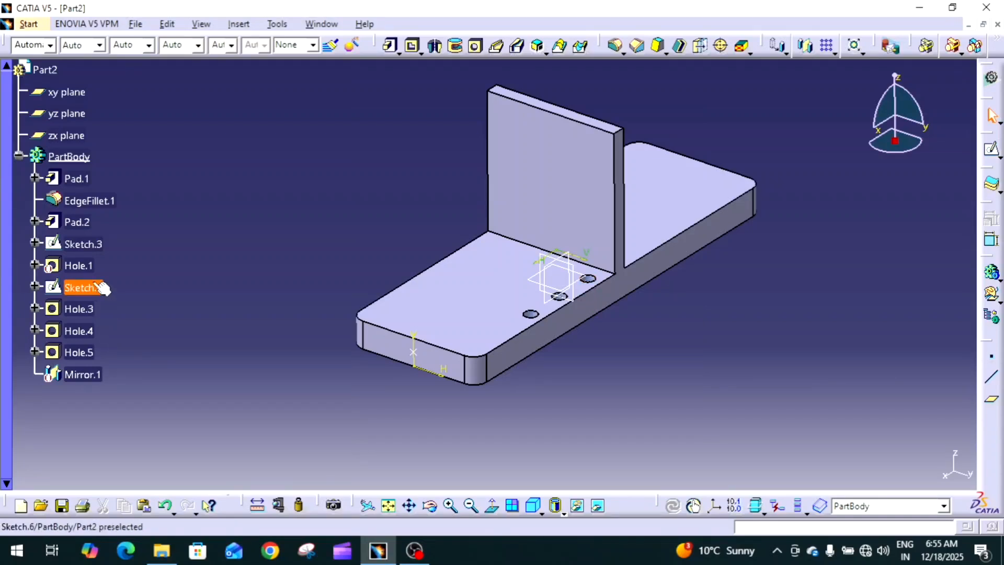
Reactivate Hole.1 together with all its children and aggregated elements
left_click(81, 266)
right_click(81, 265)
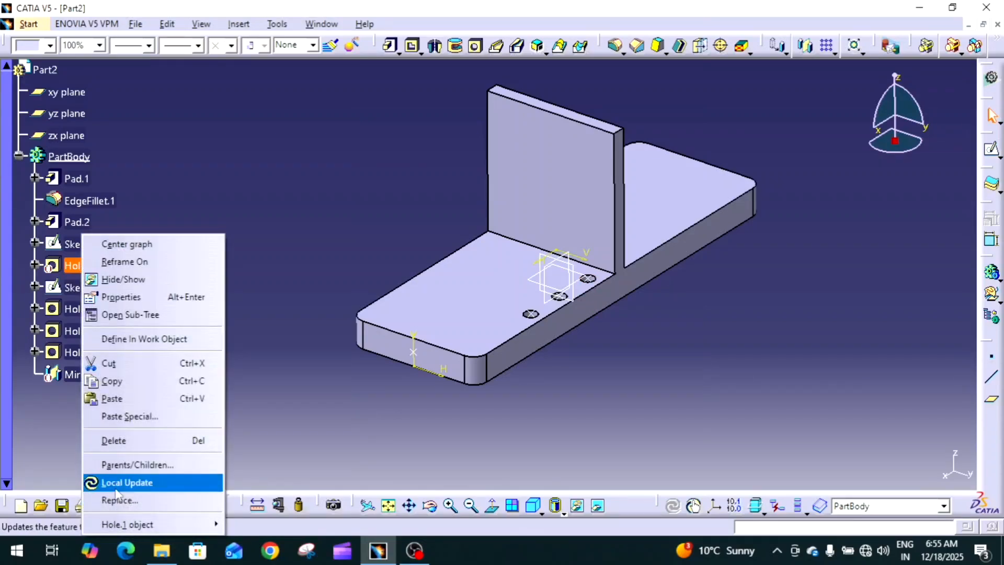
mouse_move(211, 525)
left_click(259, 500)
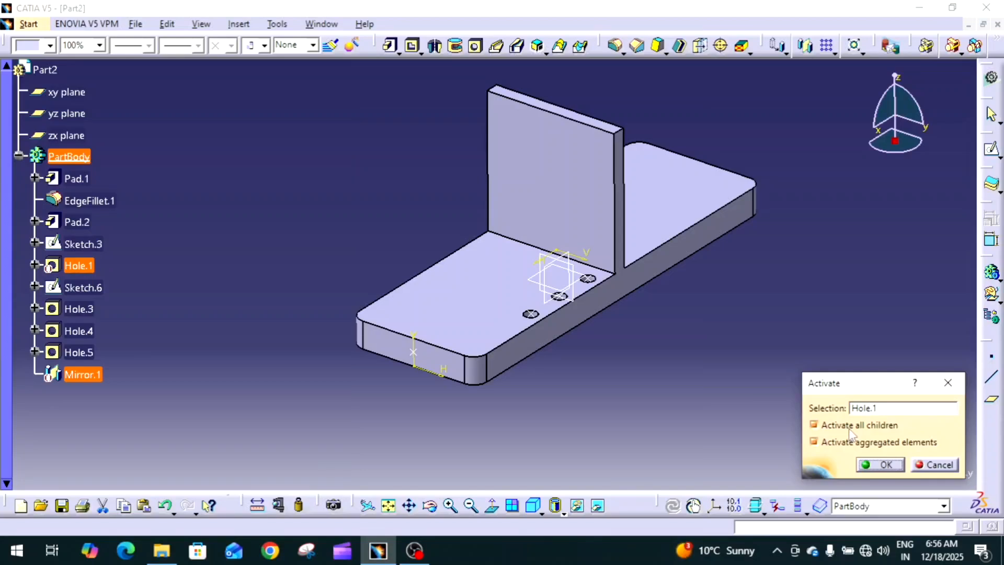
left_click(865, 465)
middle_click_drag(691, 424, 688, 434)
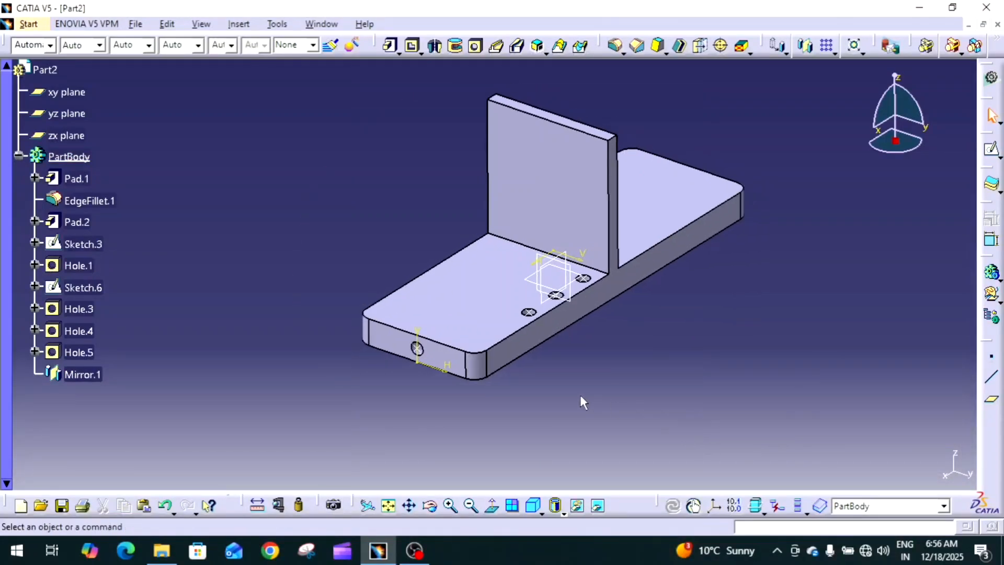